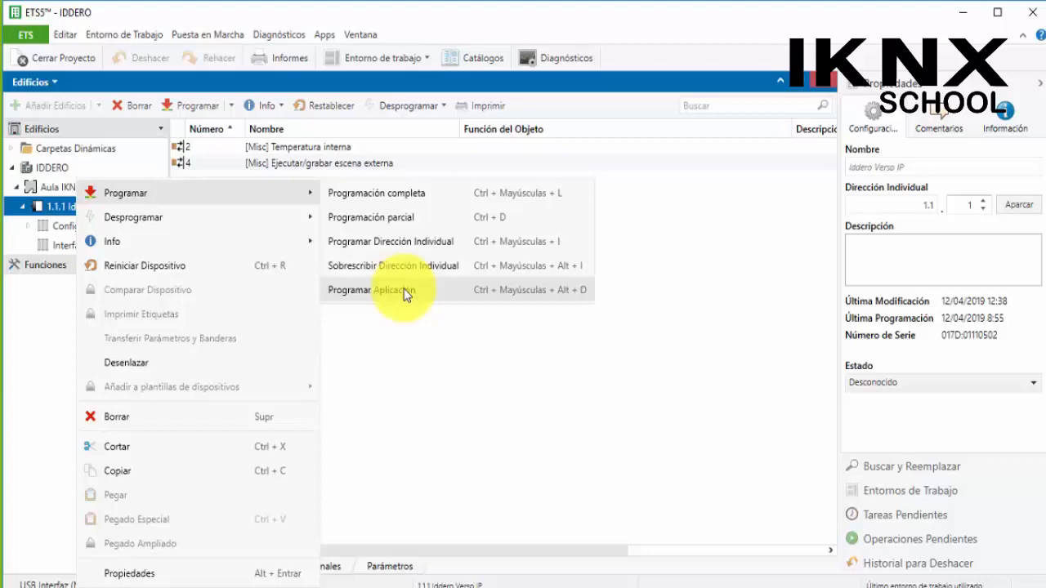
Run a full programming of the Iddero Verso IP device and expand its entry in the programming history
click(382, 194)
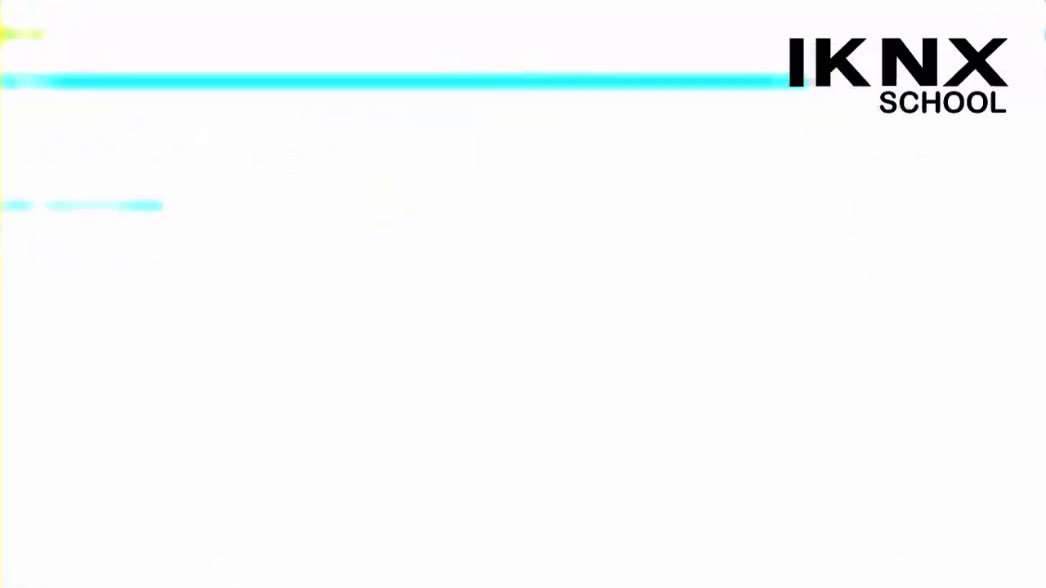
click(869, 274)
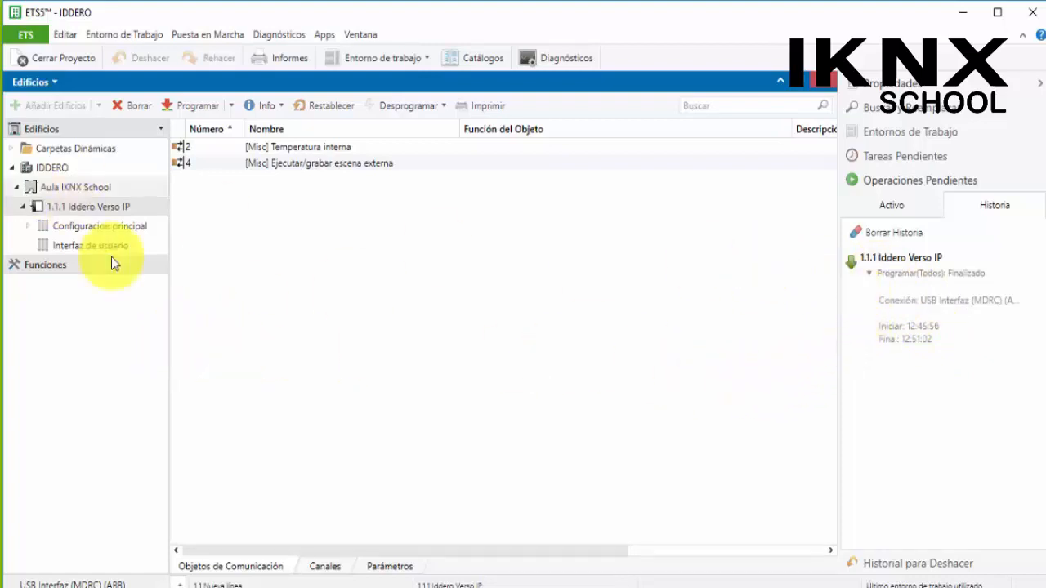
Open the device's internal temperature sensor parameters and set the calibration offset to 2
click(32, 227)
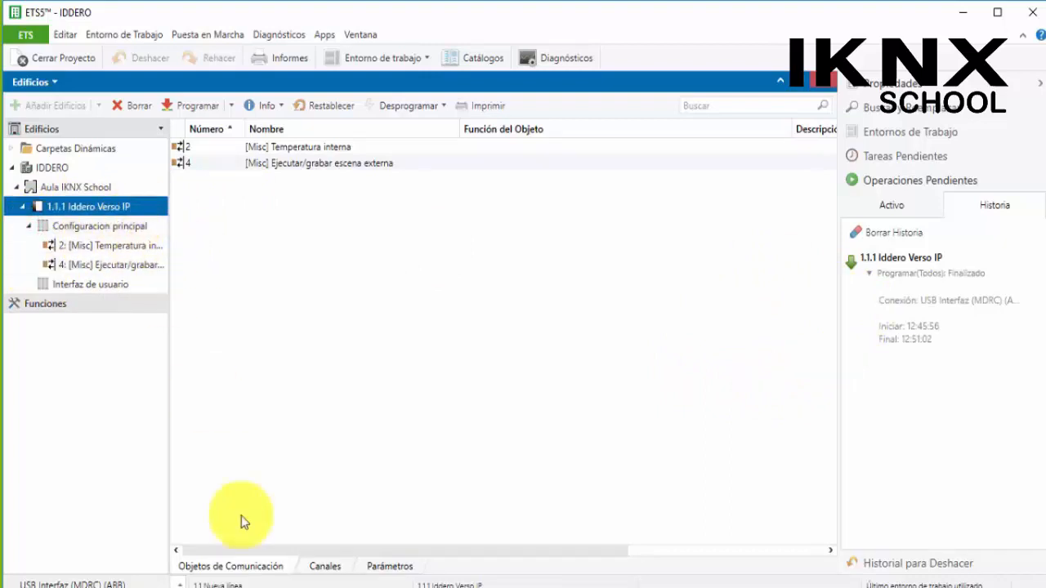
click(278, 561)
click(369, 566)
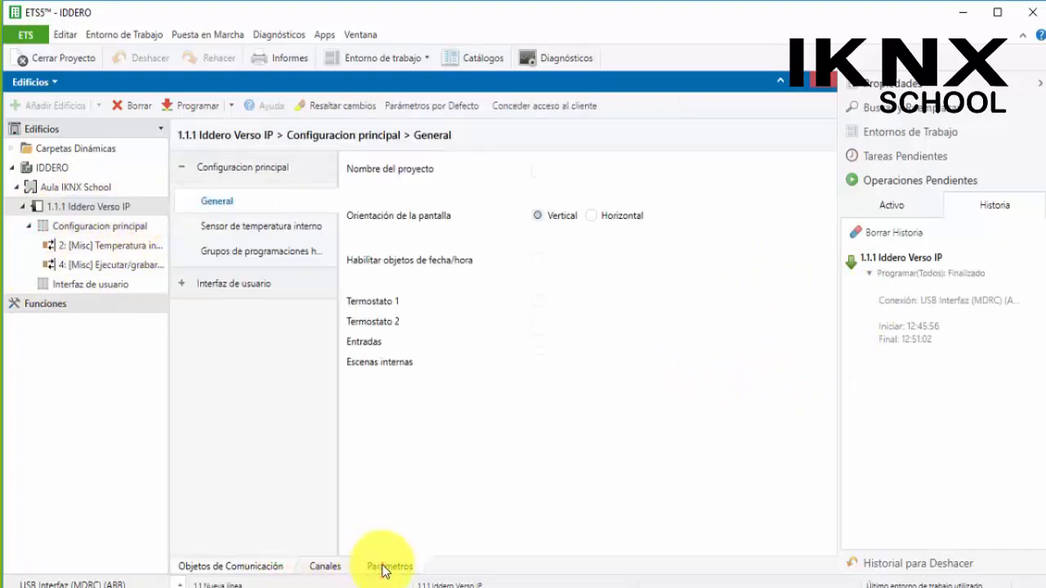
click(262, 234)
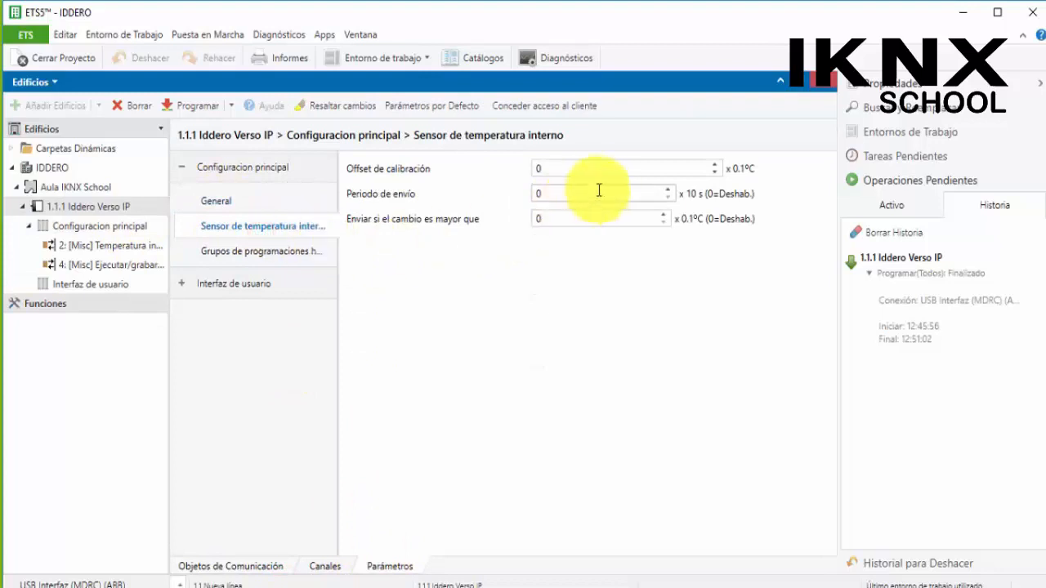
click(573, 170)
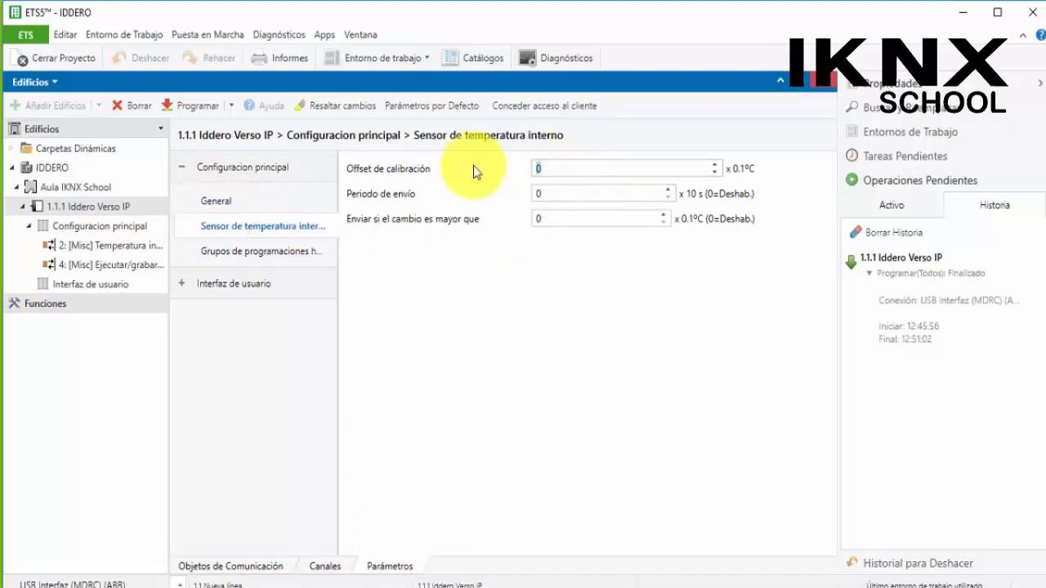
text(2)
Set the temperature sensor's send period (Periodo de envío) to 10
click(557, 195)
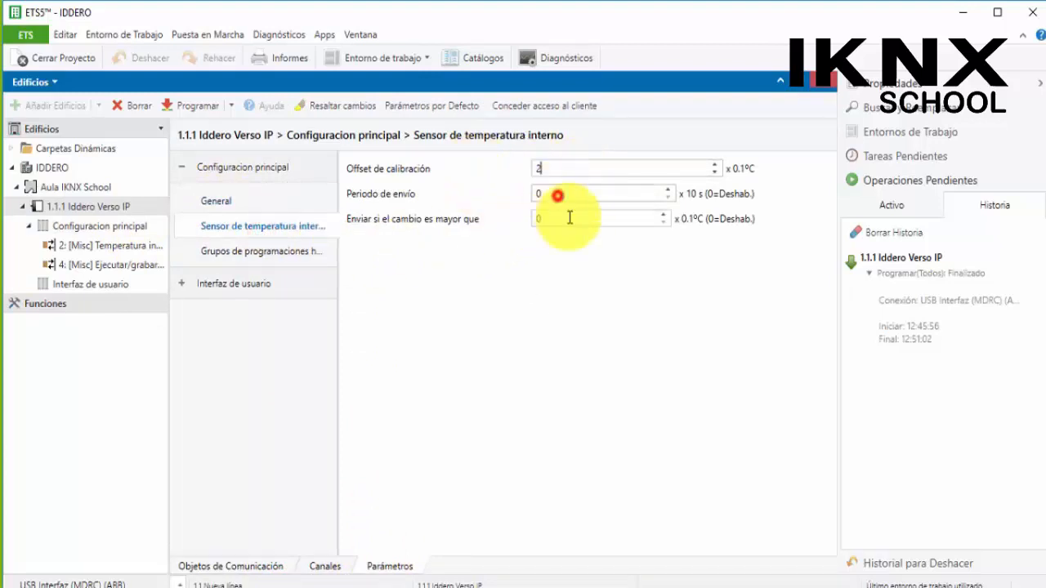
click(666, 190)
click(667, 190)
click(666, 190)
click(666, 192)
click(666, 192)
click(665, 191)
click(666, 191)
click(665, 191)
click(666, 191)
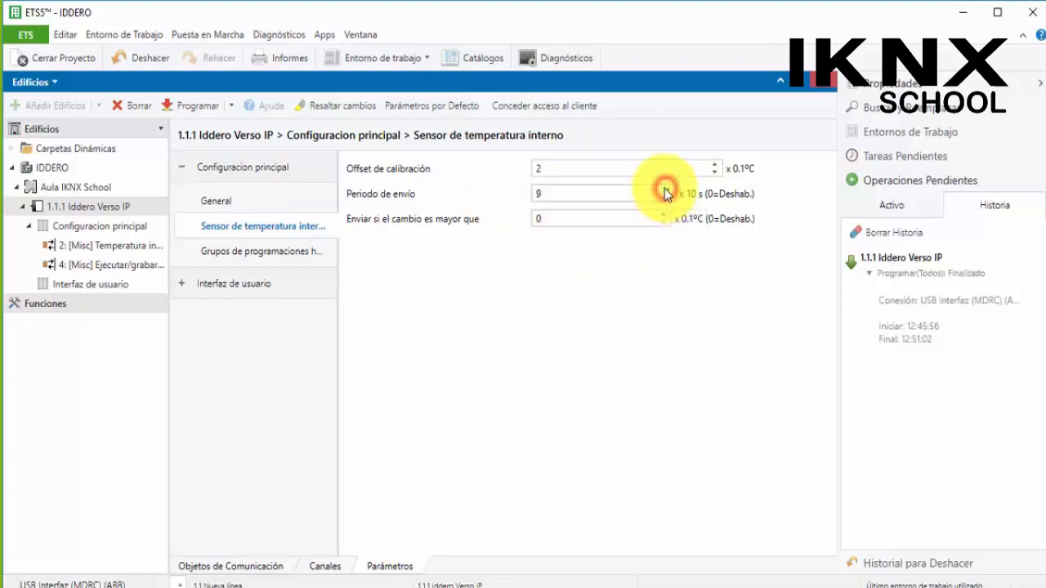
click(666, 191)
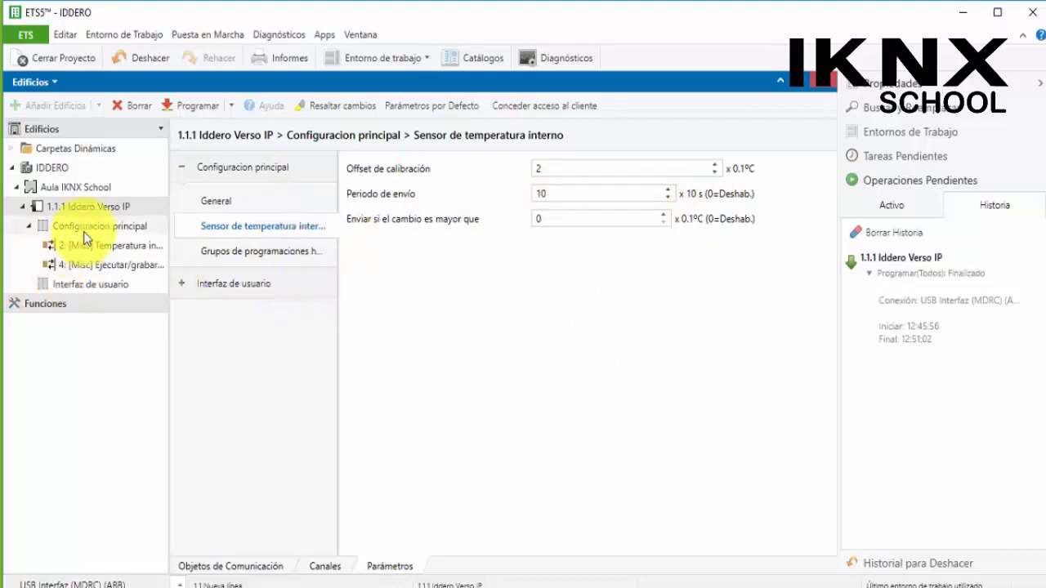
Run a partial programming of the Iddero Verso IP device and expand its history entry
click(49, 208)
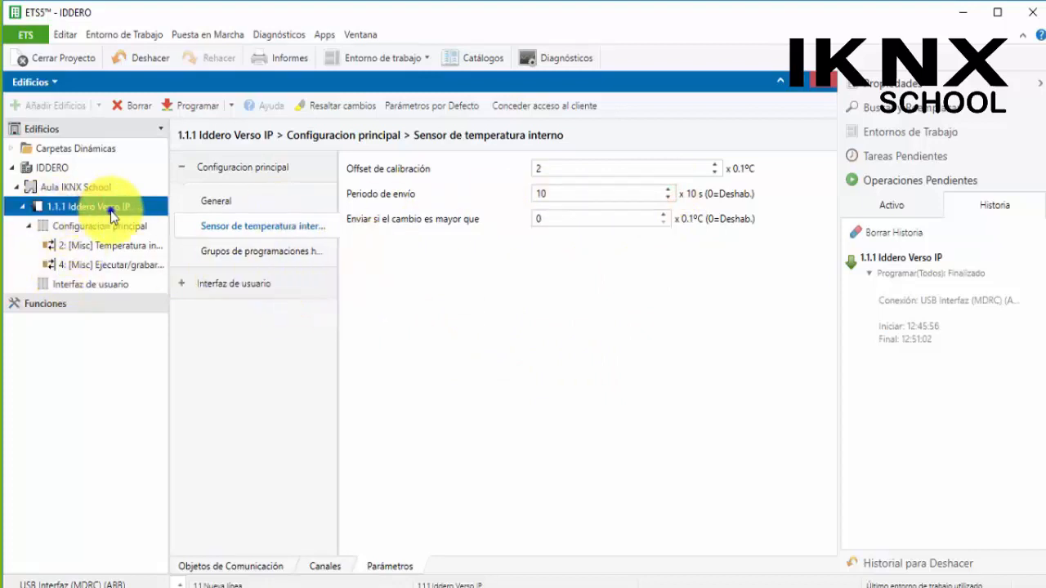
right_click(110, 209)
mouse_move(334, 192)
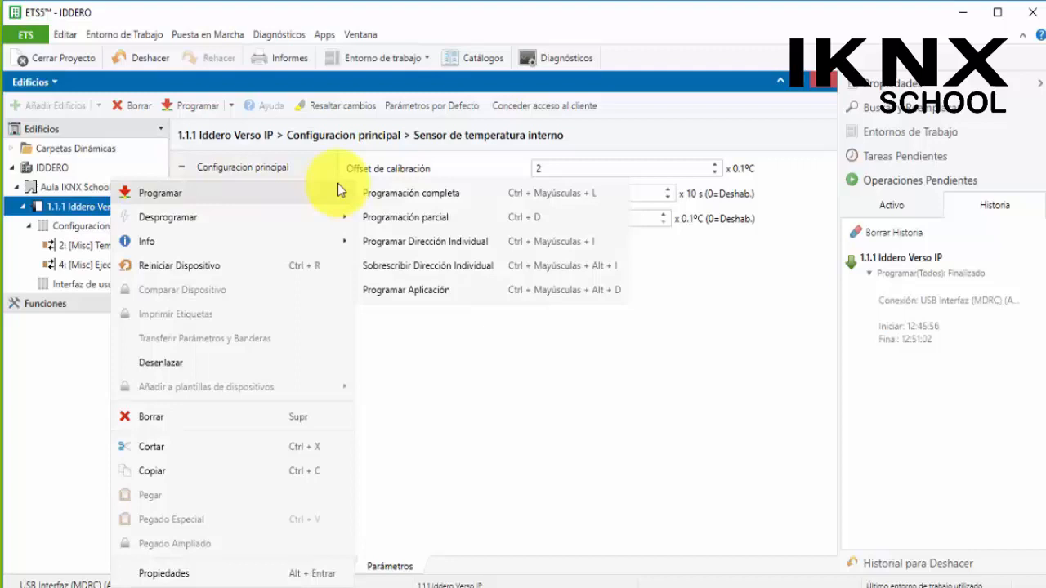
click(435, 219)
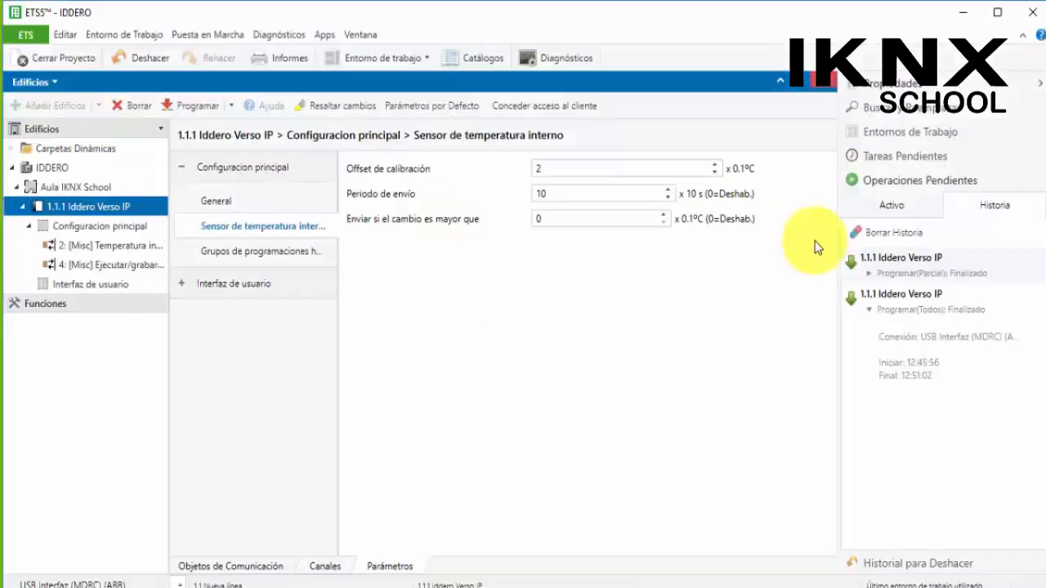
click(869, 275)
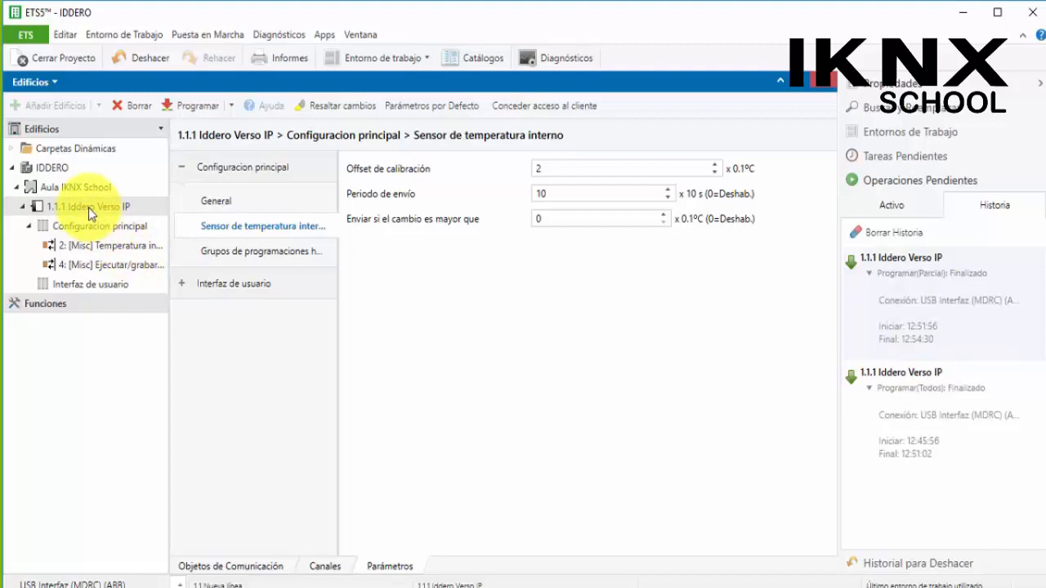
Enable Termostato 1 in the general parameters and set its state after bus voltage recovery to Apagado
click(105, 227)
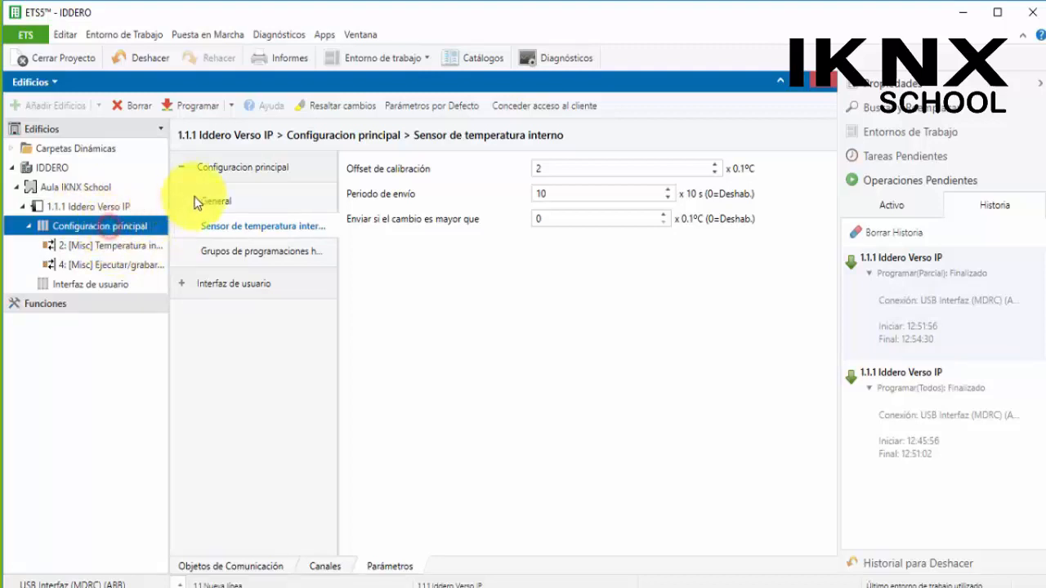
click(219, 201)
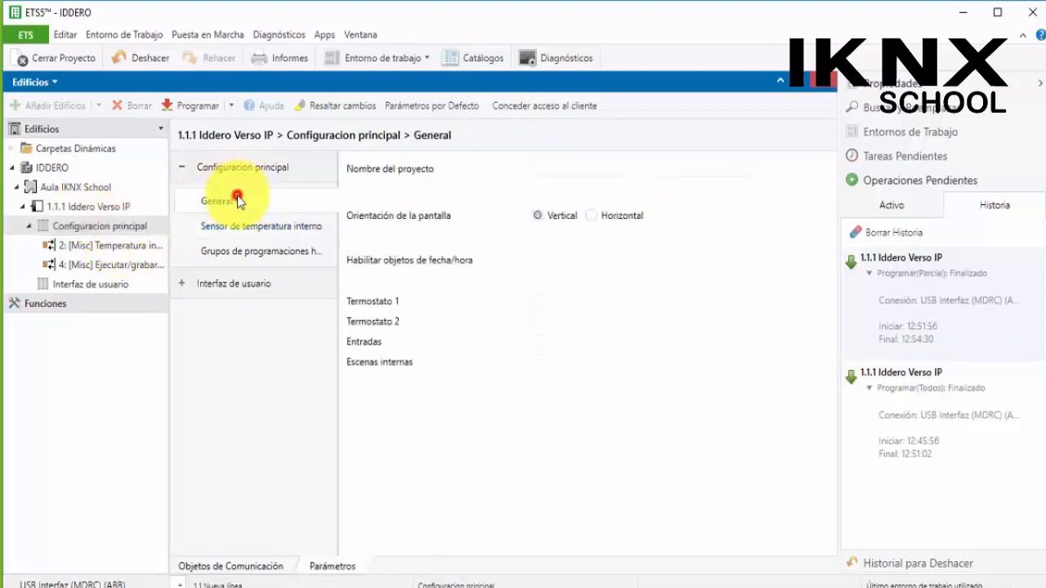
click(538, 301)
click(188, 314)
click(222, 348)
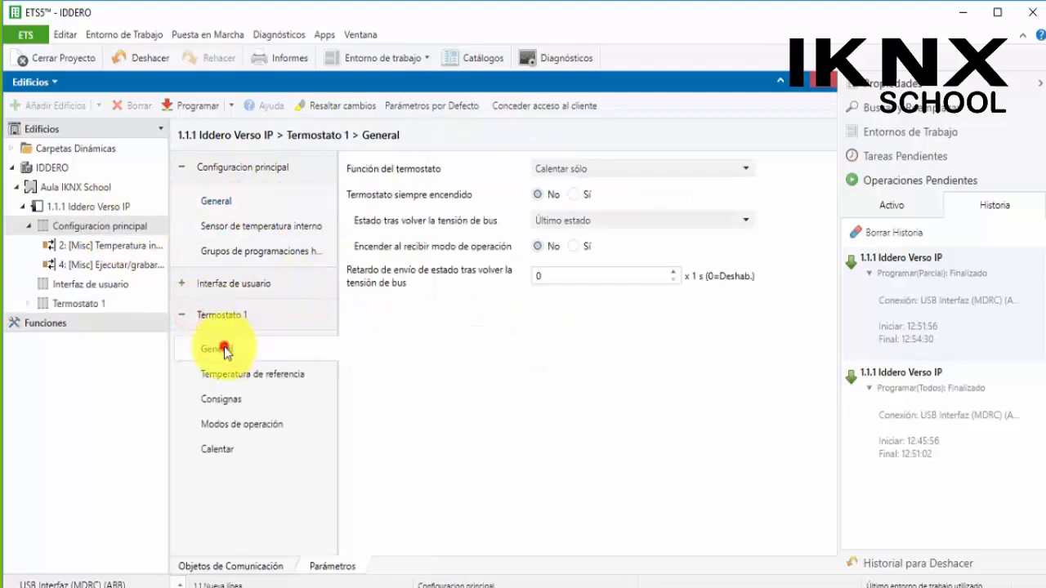
click(602, 223)
click(588, 262)
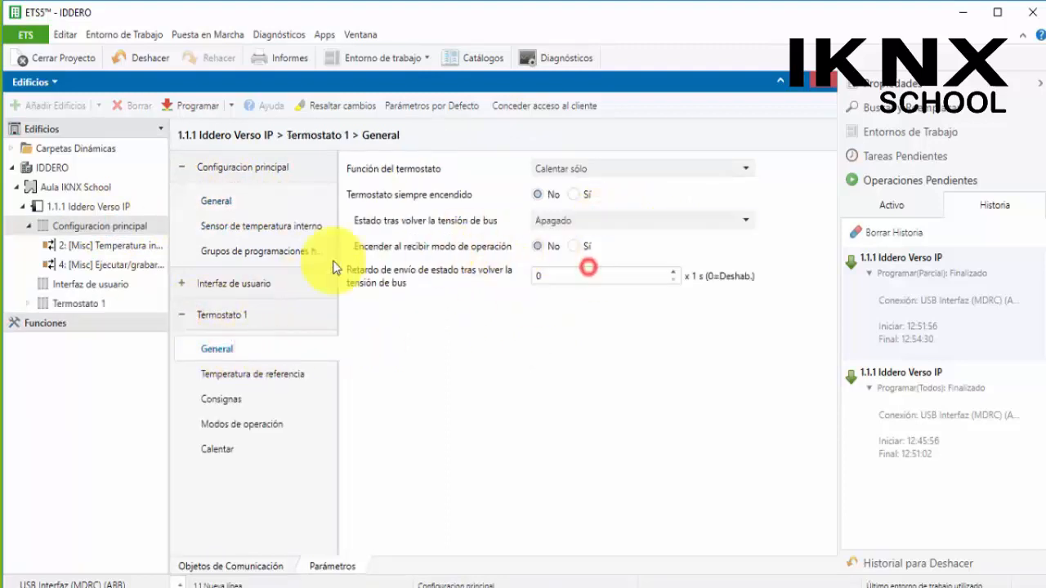
Program only the application of the Iddero Verso IP device and expand its history entry
click(60, 207)
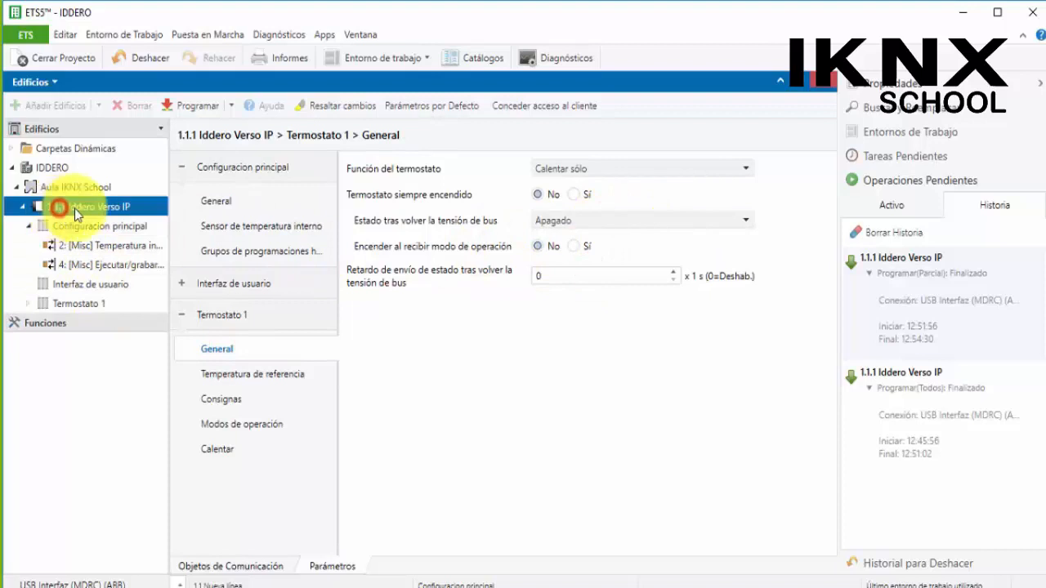
right_click(75, 208)
mouse_move(148, 197)
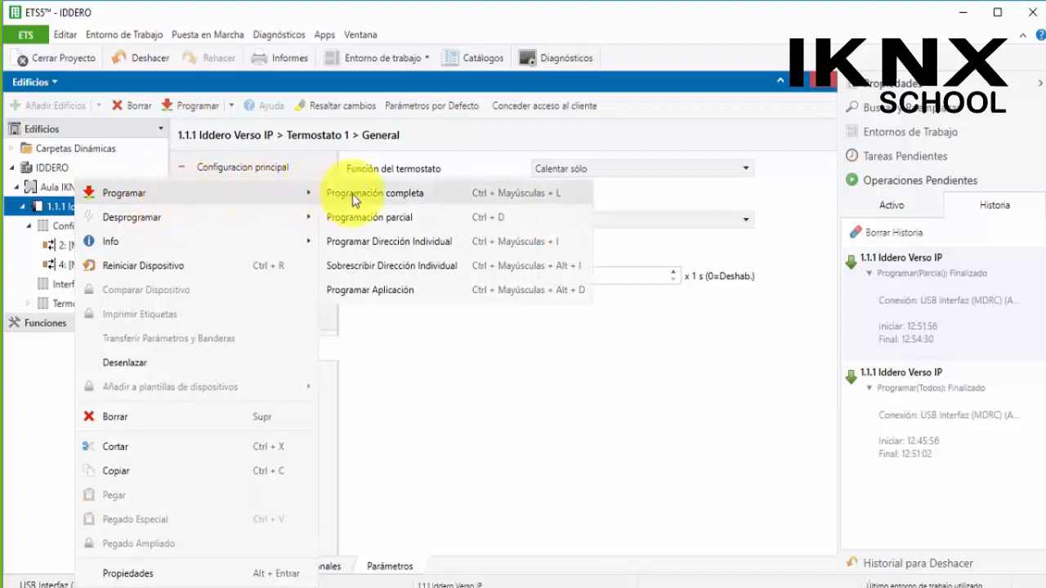
click(509, 294)
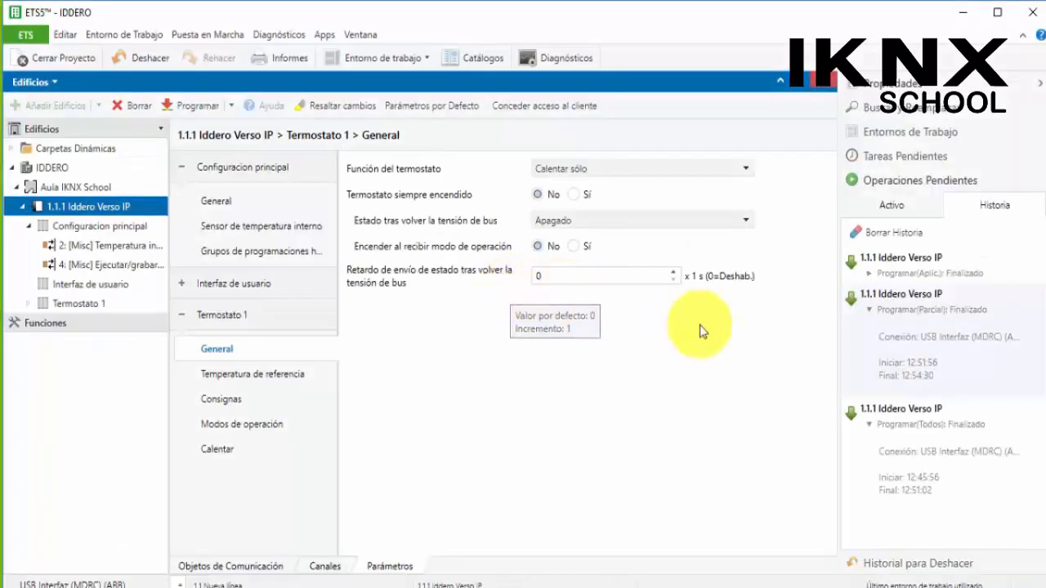
click(869, 278)
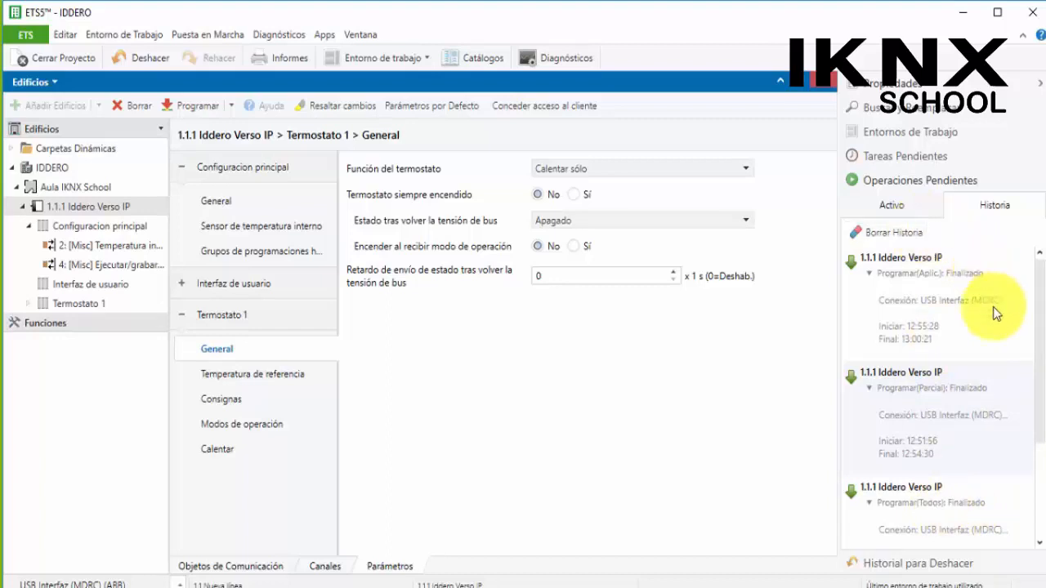
Review the device's programming history entries and communication objects
click(1043, 298)
drag(1043, 298, 1042, 333)
scroll(978, 302, down, 1)
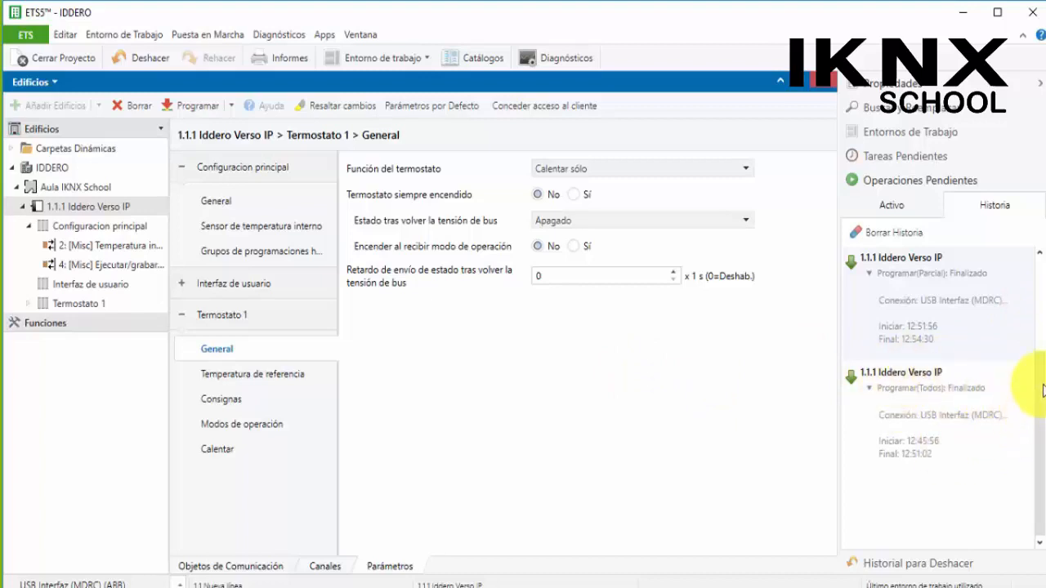
drag(1042, 385, 1042, 407)
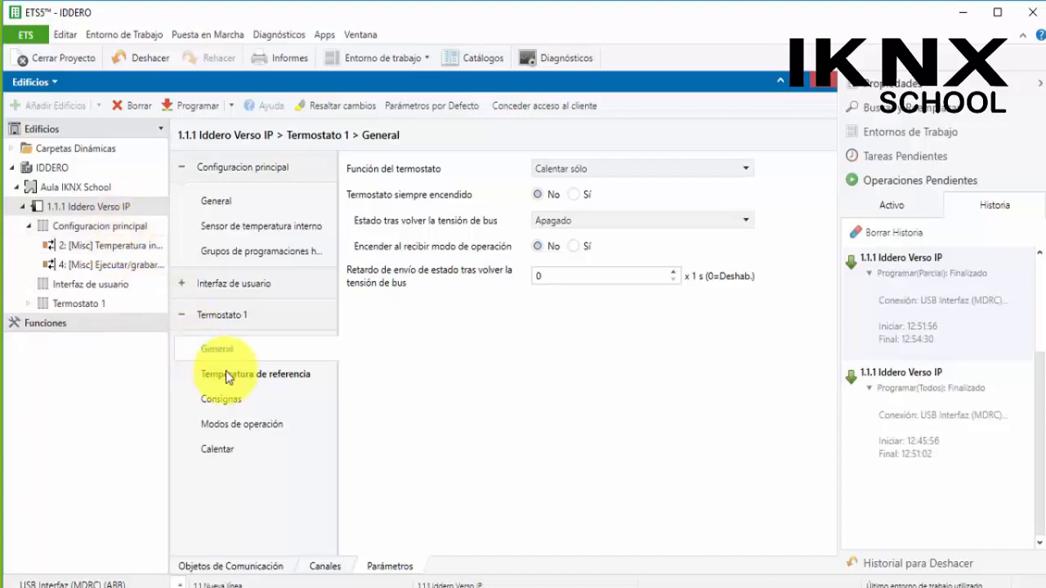
click(99, 242)
click(86, 206)
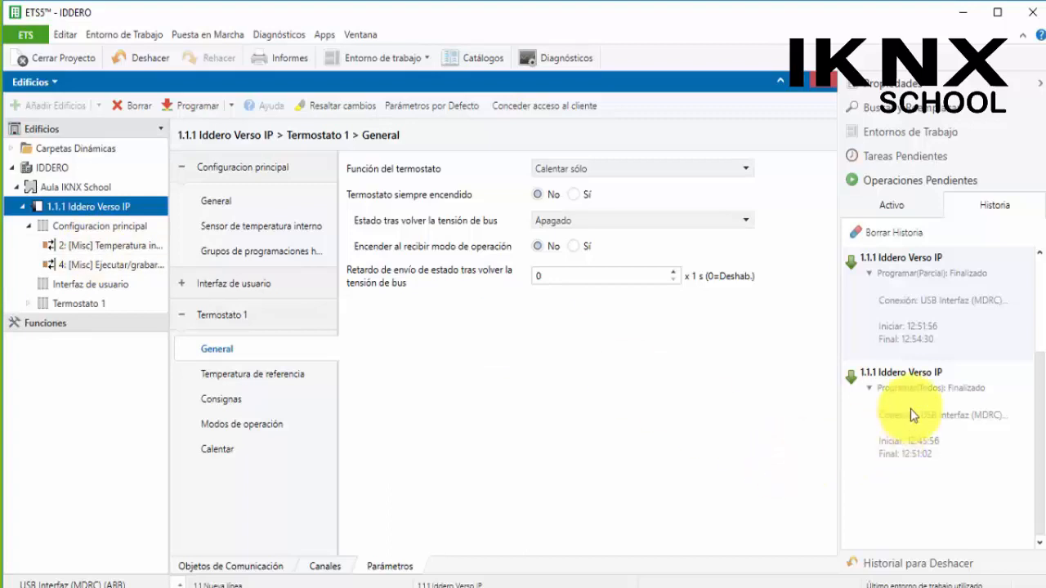
scroll(1035, 359, up, 3)
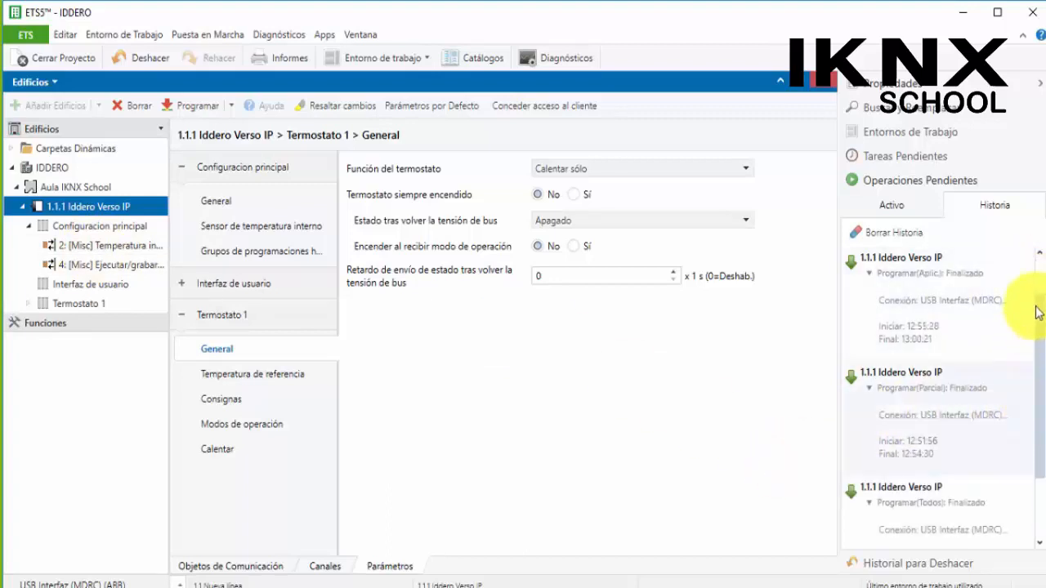
drag(1036, 300, 1033, 386)
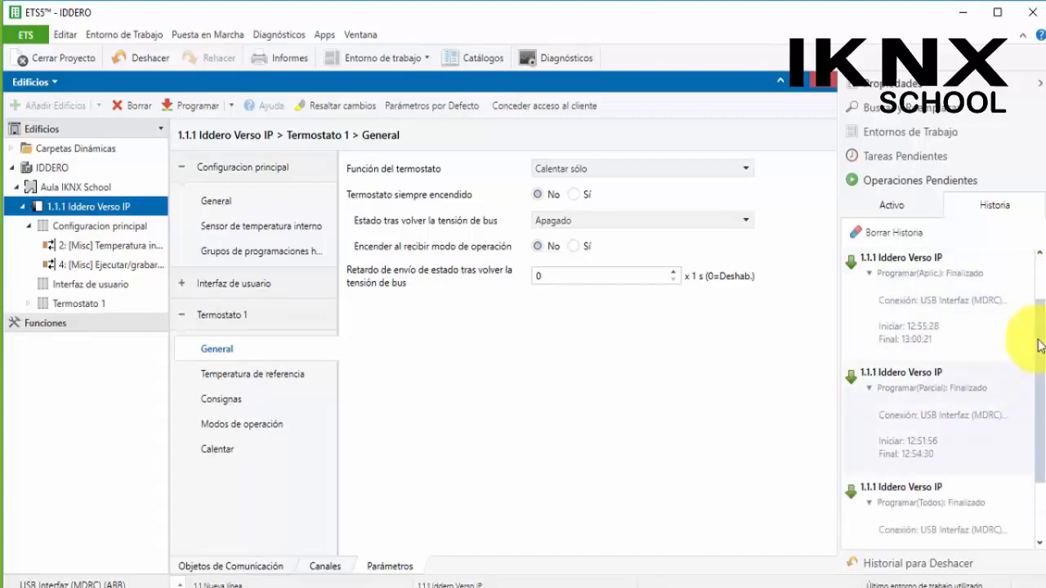
Try switching the screen orientation between Horizontal and Vertical in the device's general parameters
click(110, 245)
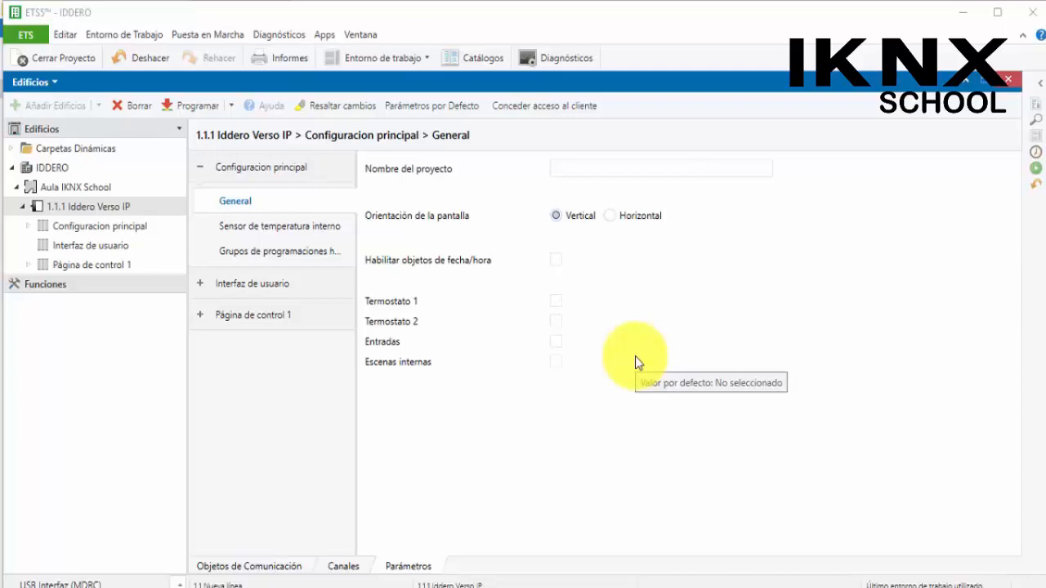
click(66, 246)
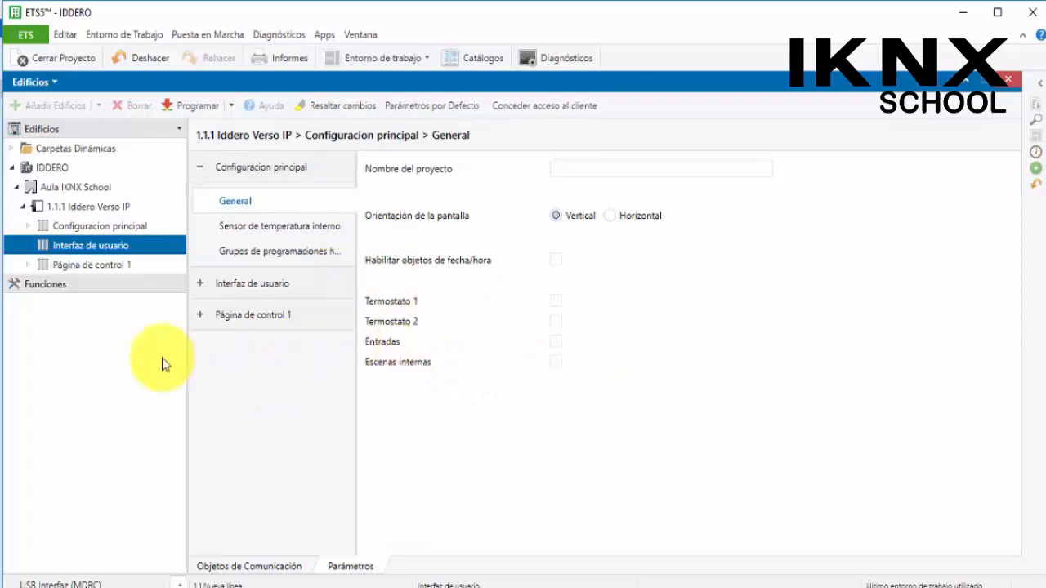
click(75, 209)
click(29, 225)
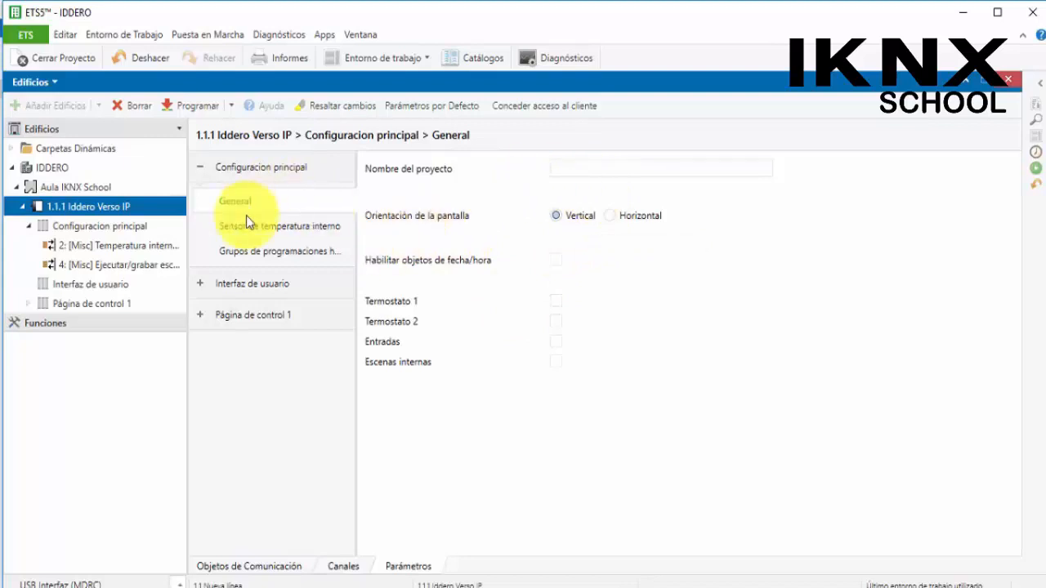
click(577, 169)
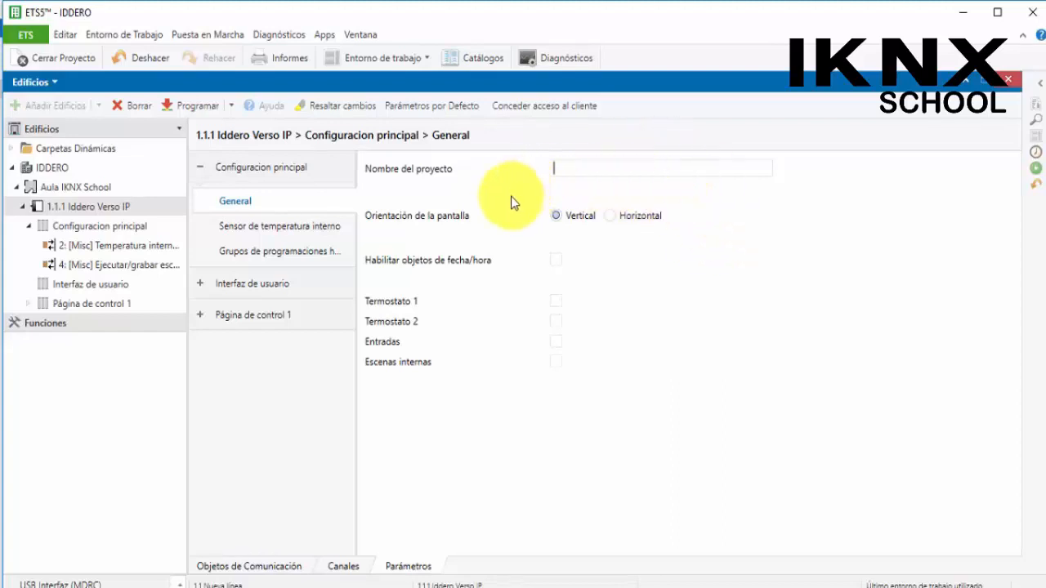
click(609, 216)
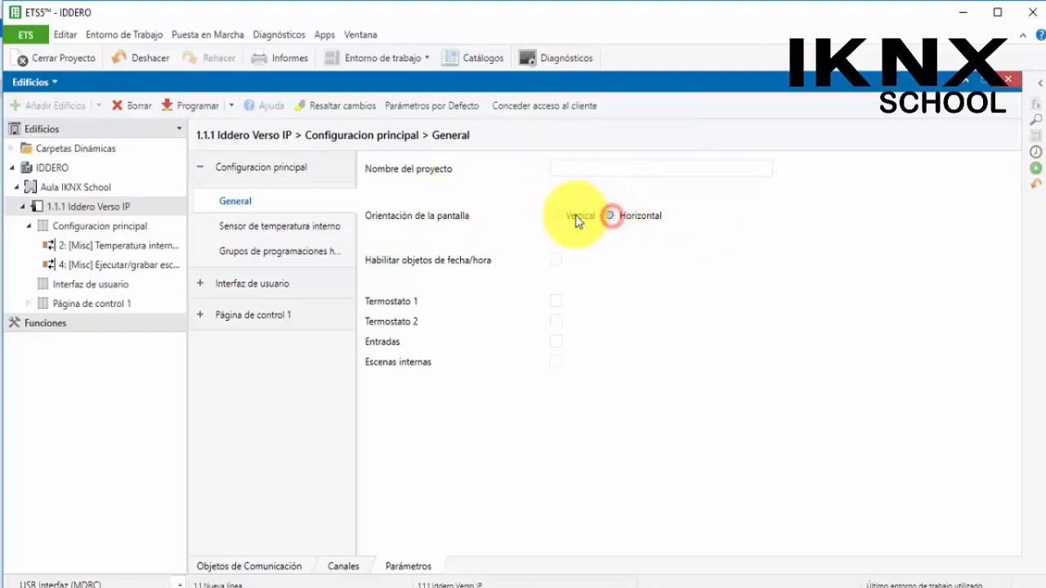
click(555, 215)
click(611, 215)
click(555, 215)
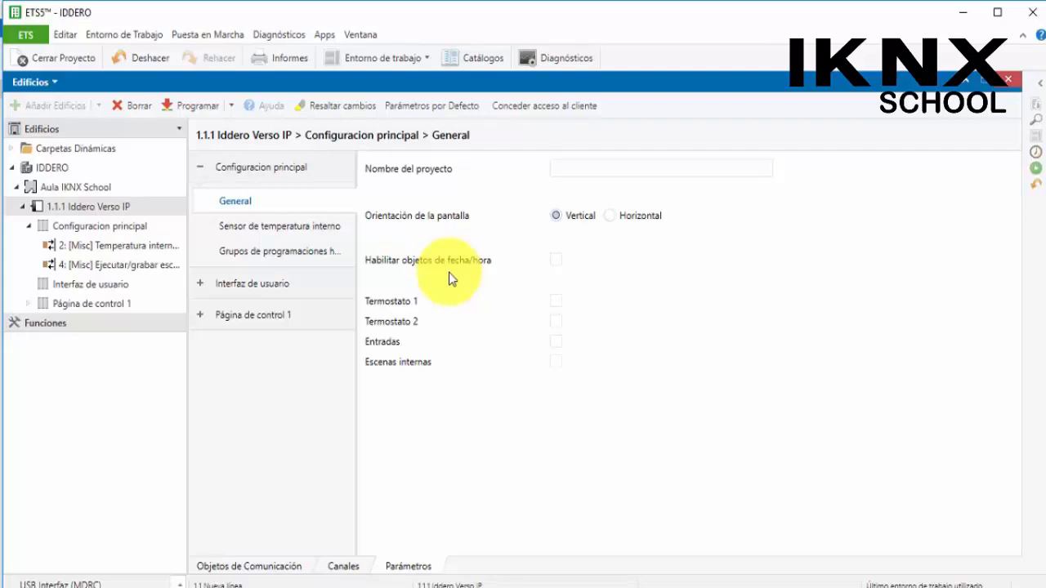
Enable the date/time objects and inspect the new Fecha and Hora communication objects
click(556, 259)
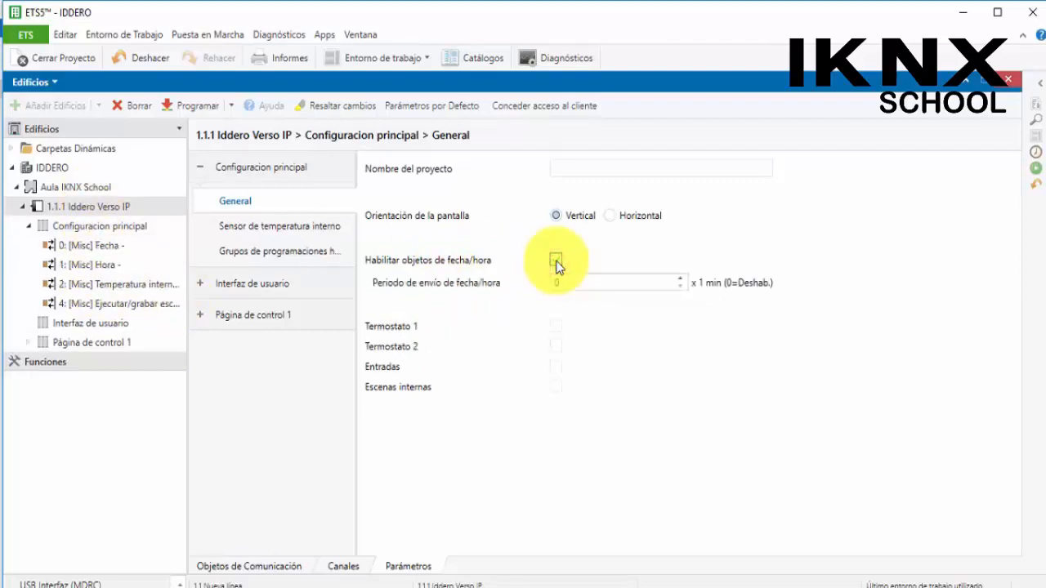
click(93, 245)
click(96, 264)
click(95, 244)
click(110, 264)
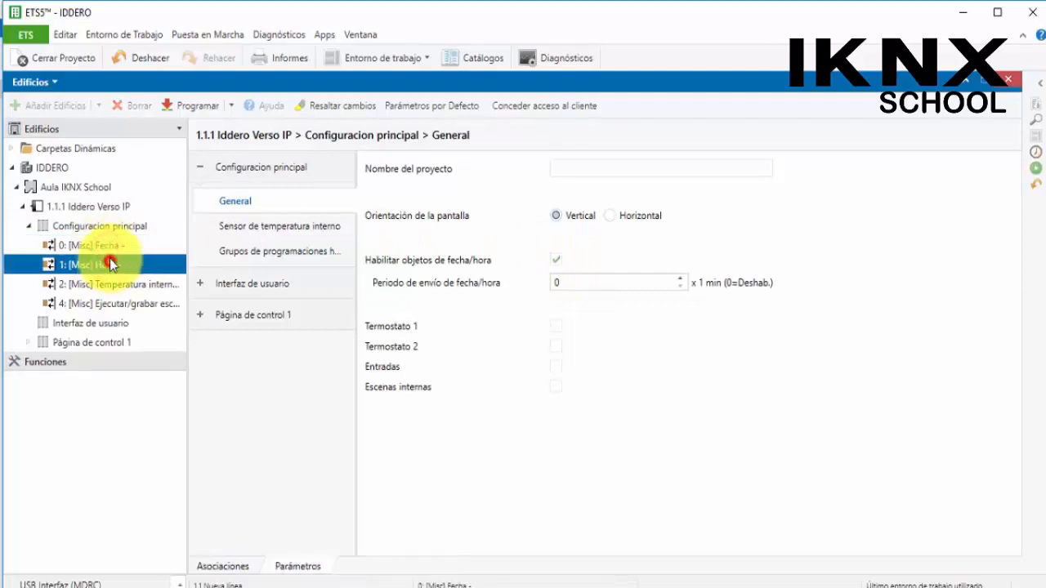
click(110, 245)
click(110, 264)
click(109, 246)
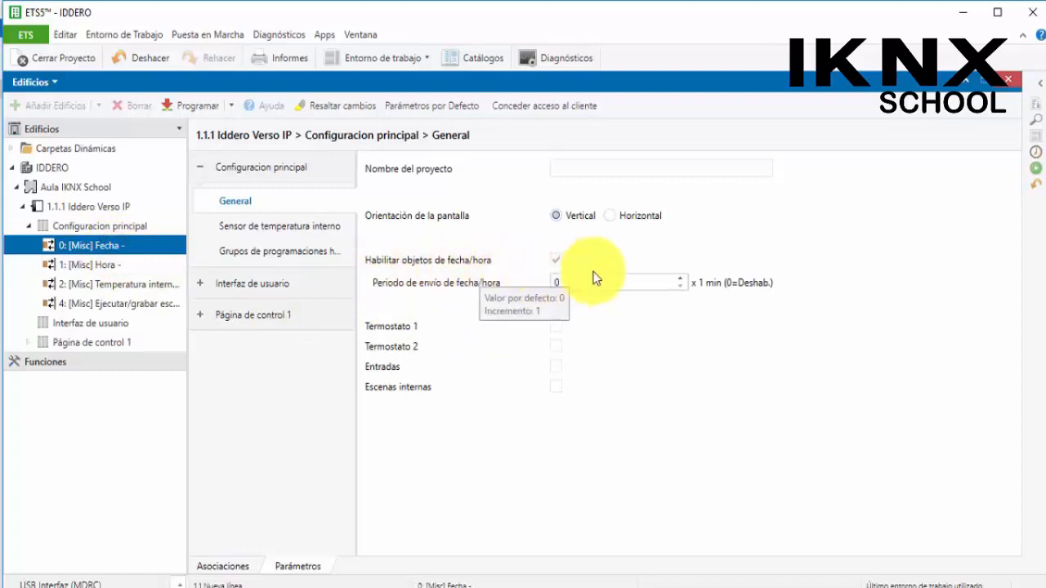
Disable the date/time objects in the device's general configuration parameters
click(555, 260)
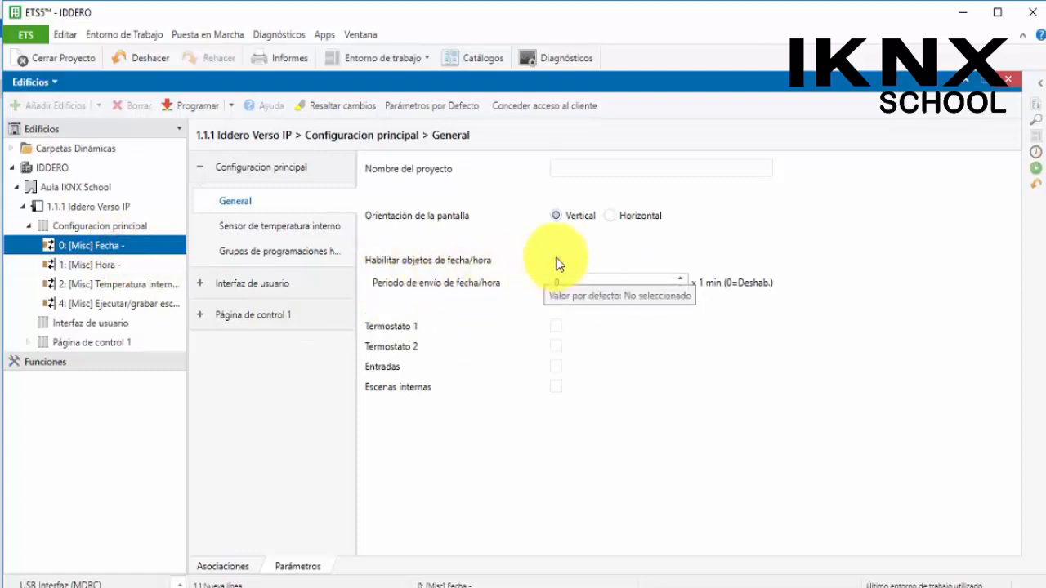
click(556, 260)
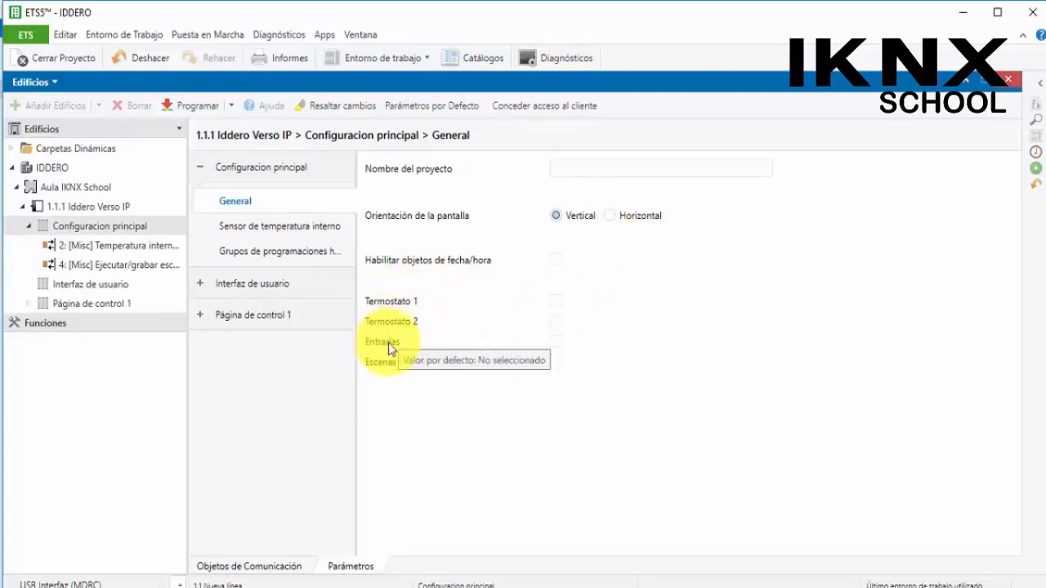
Enable internal scenes, open the scenes general page and activate scene actuators 2 and 3
click(556, 362)
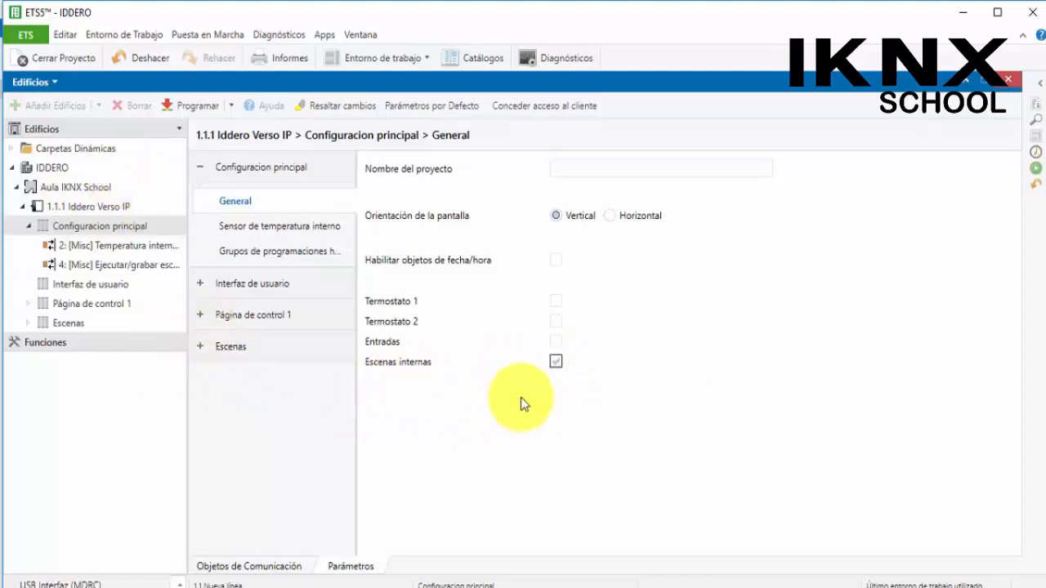
click(201, 346)
click(235, 380)
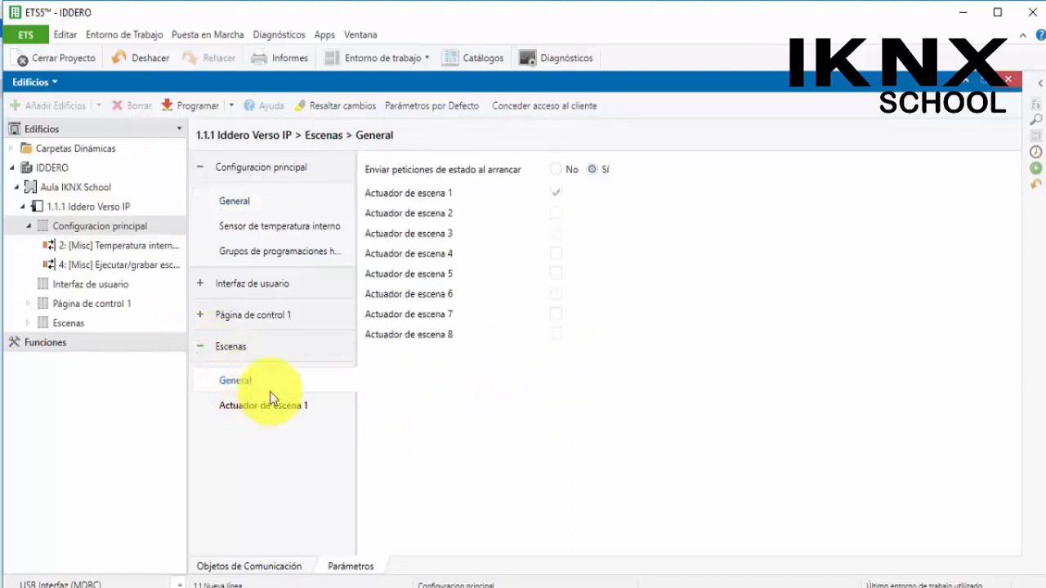
click(555, 212)
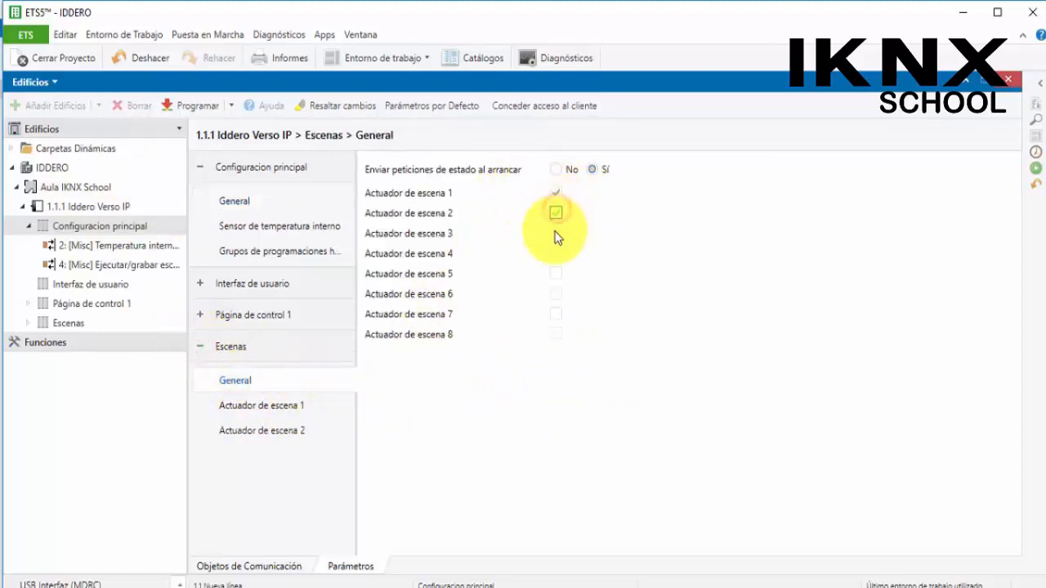
click(556, 233)
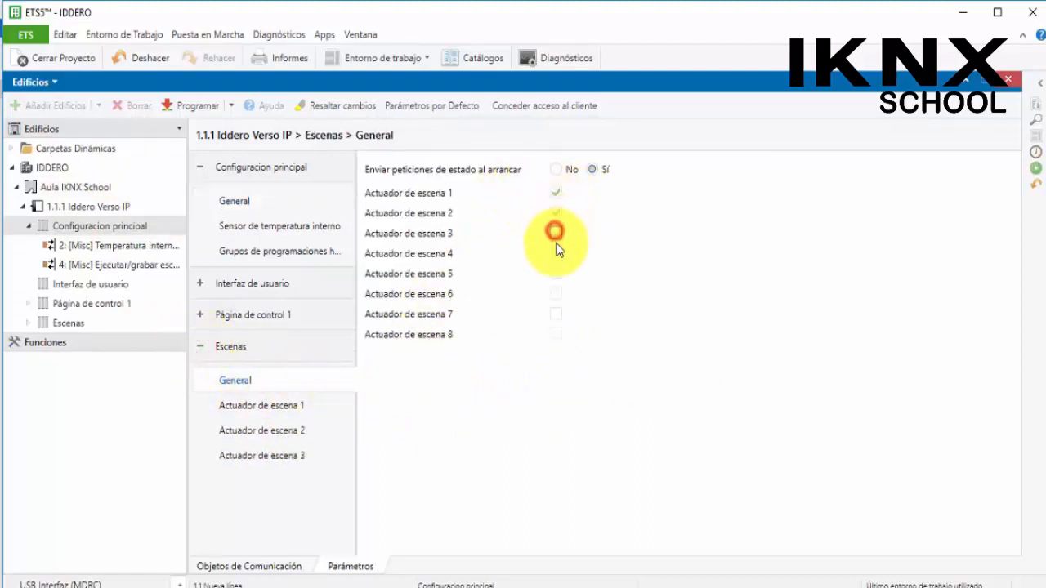
Open scene actuator 1's settings and review the available object type options
click(270, 406)
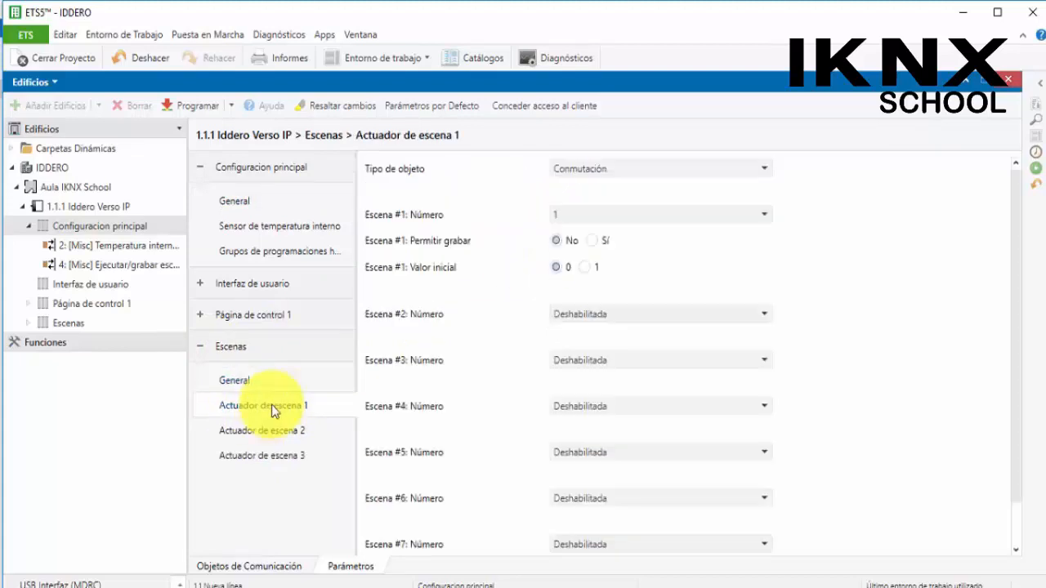
click(597, 175)
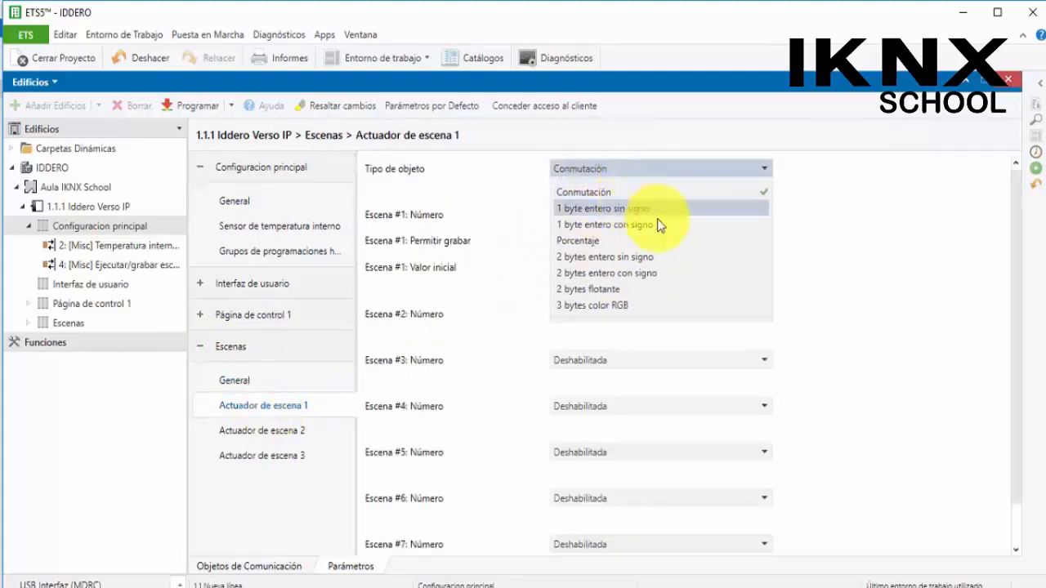
click(847, 233)
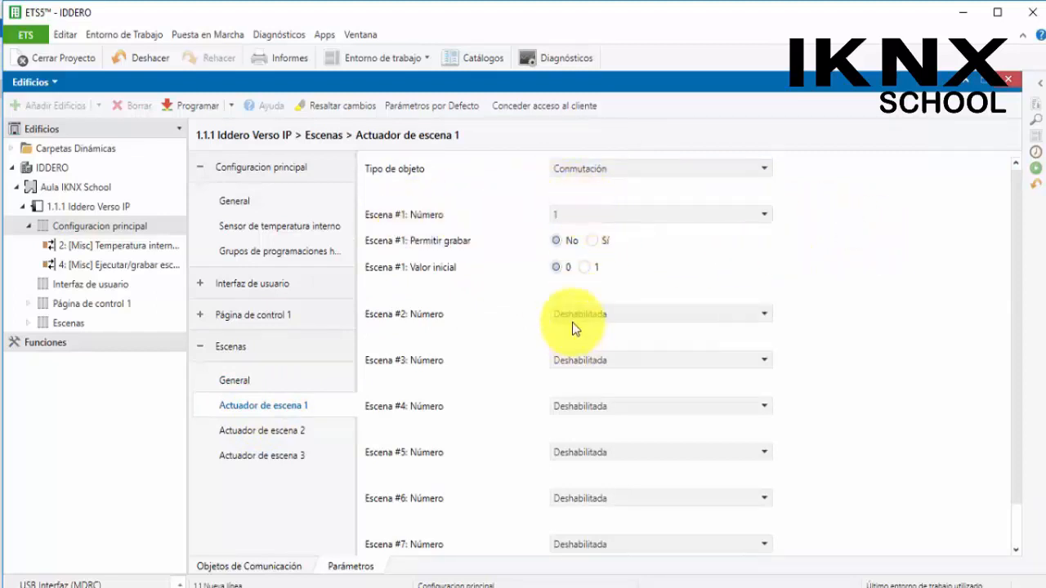
Deactivate scene actuators 1 to 3 and turn off internal scenes in the general configuration
click(301, 384)
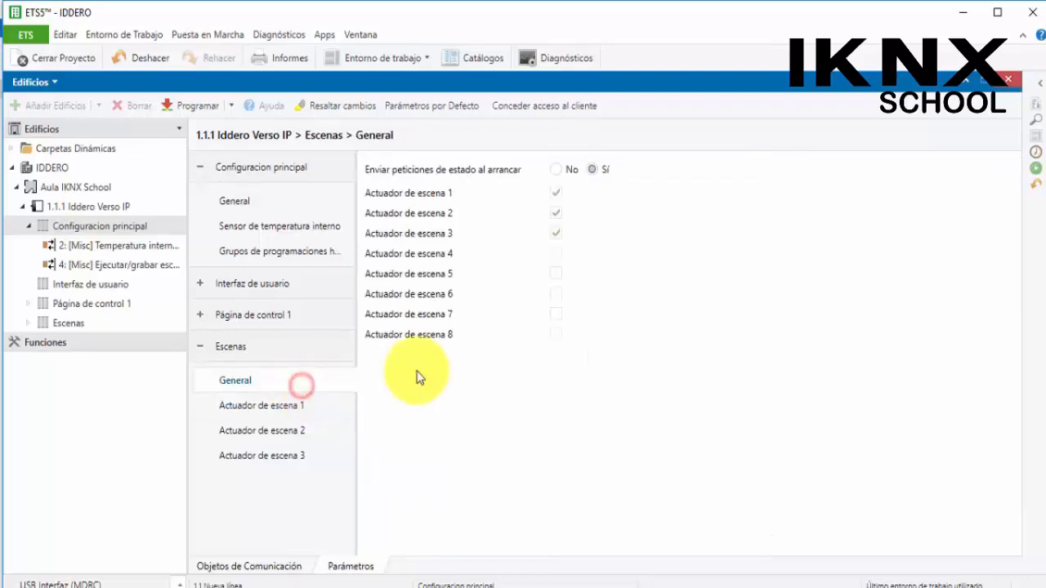
click(555, 234)
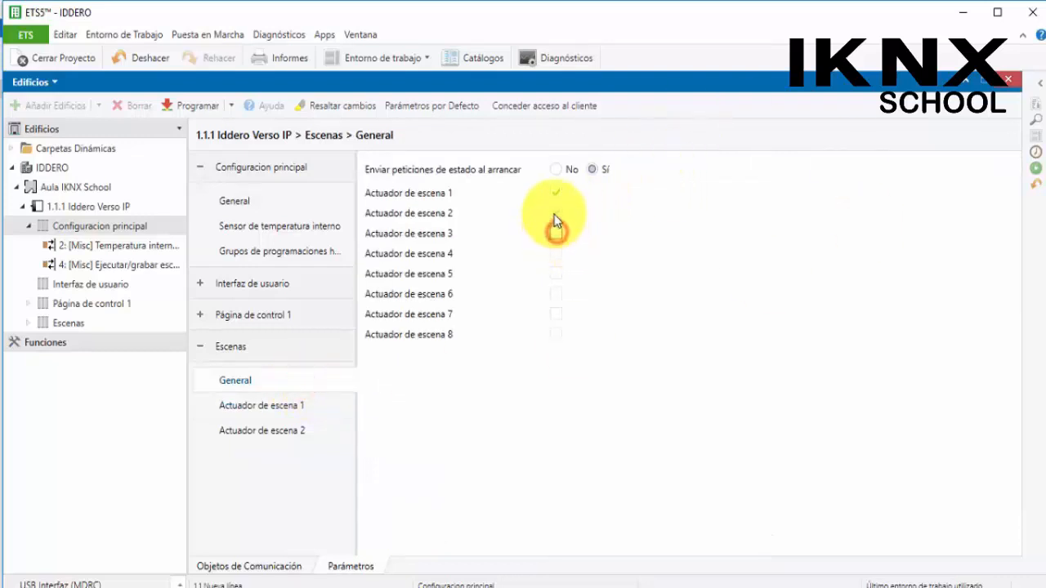
click(556, 212)
click(555, 193)
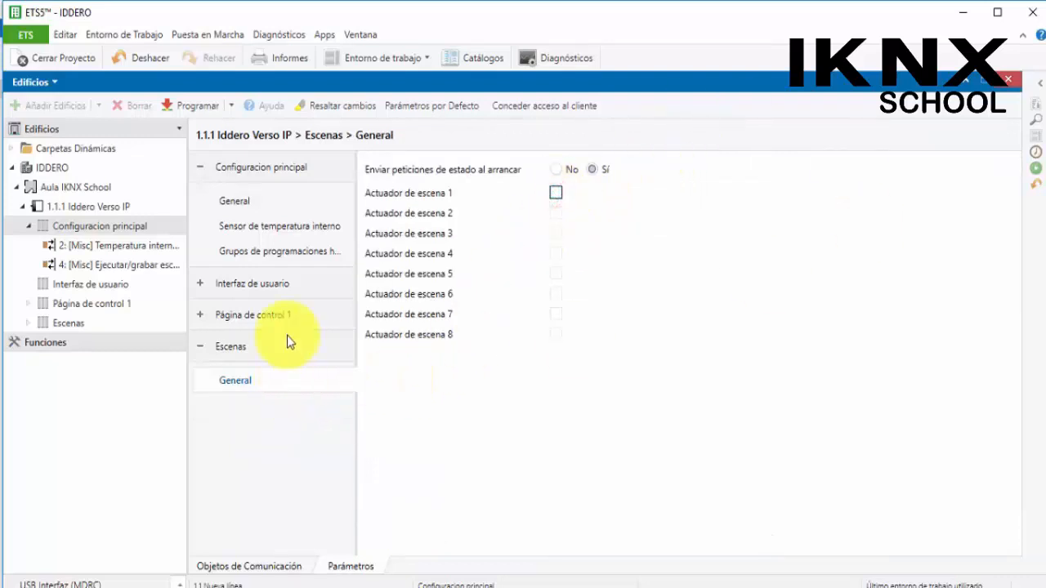
click(242, 201)
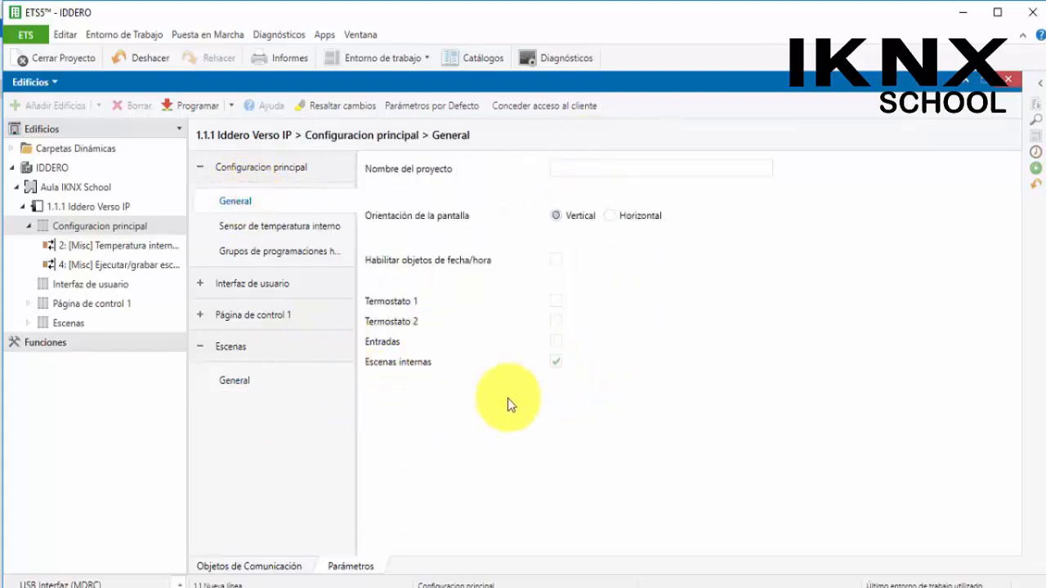
click(555, 362)
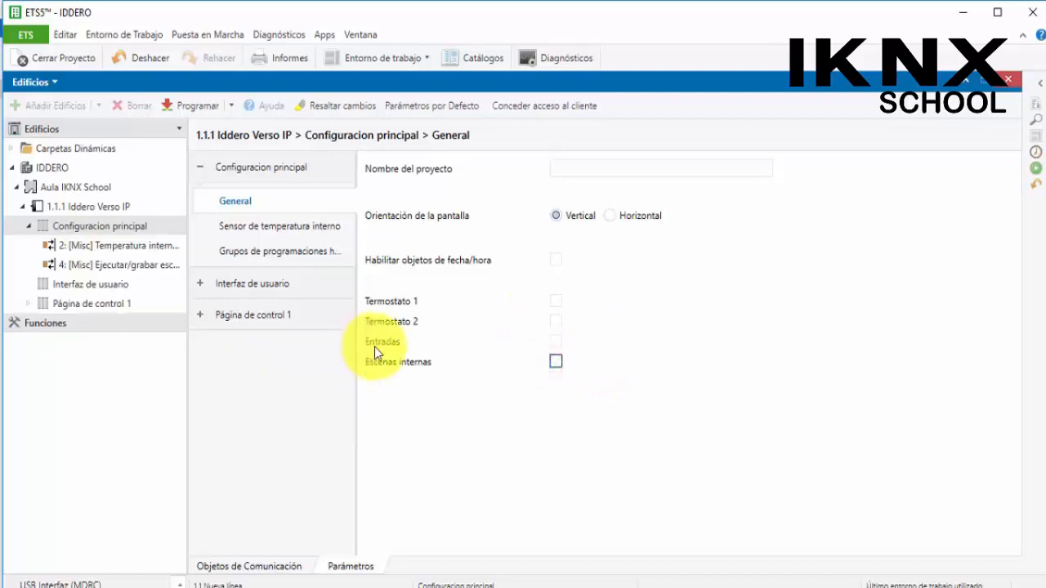
Enable inputs, open the inputs general page and review the input 1 type options
click(556, 343)
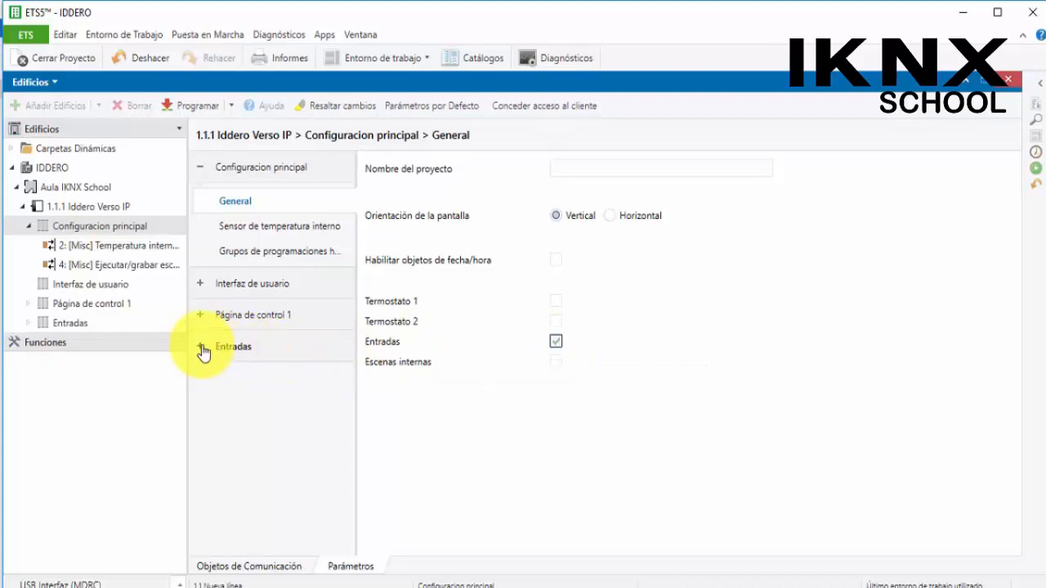
click(203, 352)
click(237, 380)
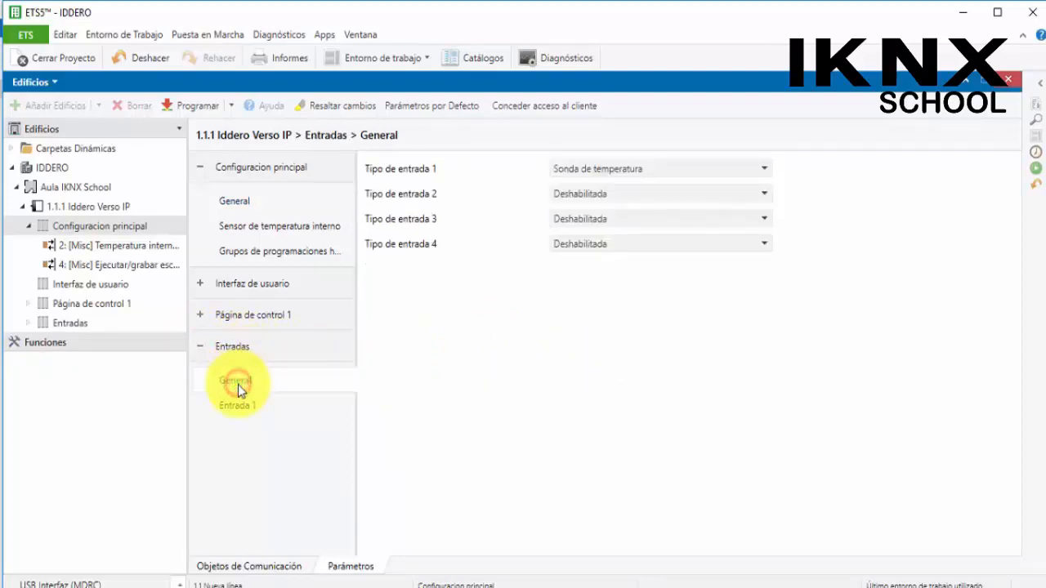
click(576, 169)
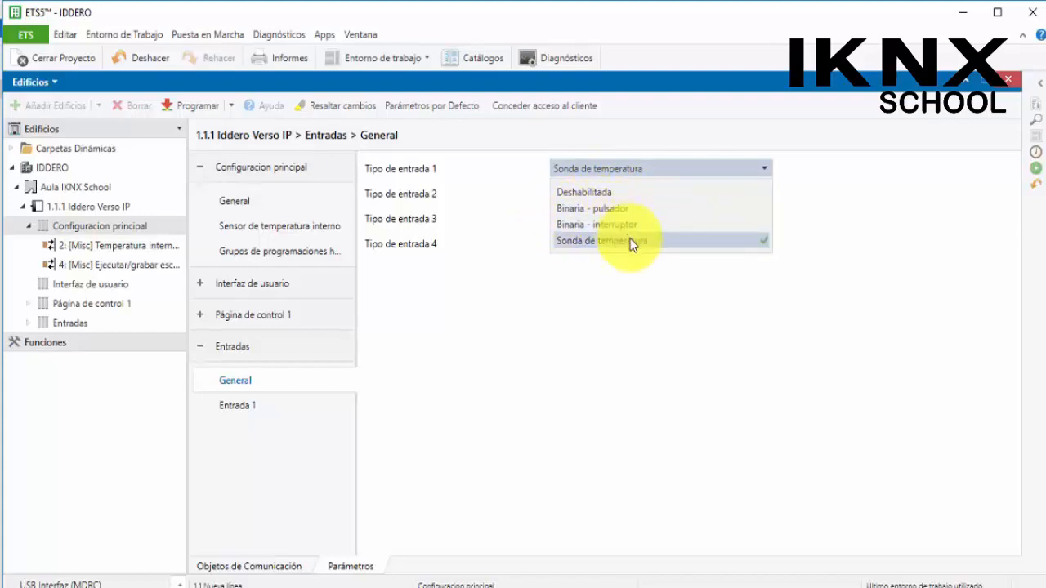
click(618, 319)
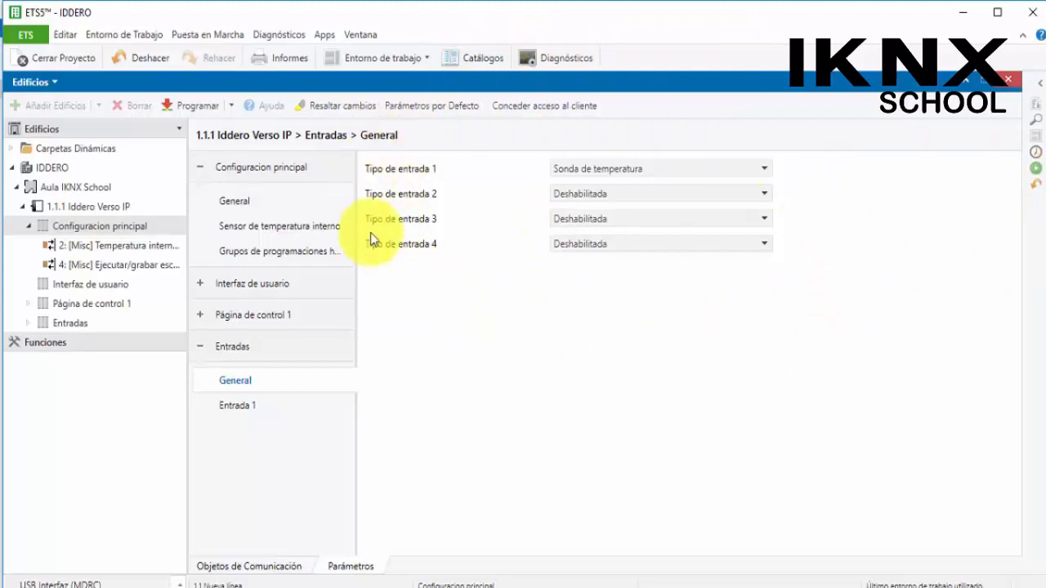
Set input 1 to Binaria - pulsador and review its short and long press action options
click(649, 168)
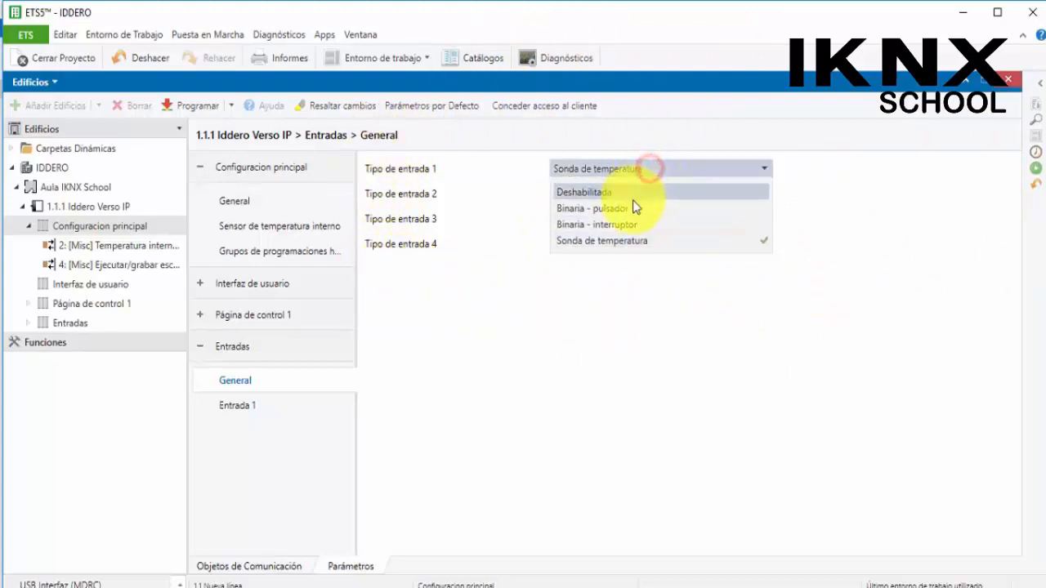
click(606, 209)
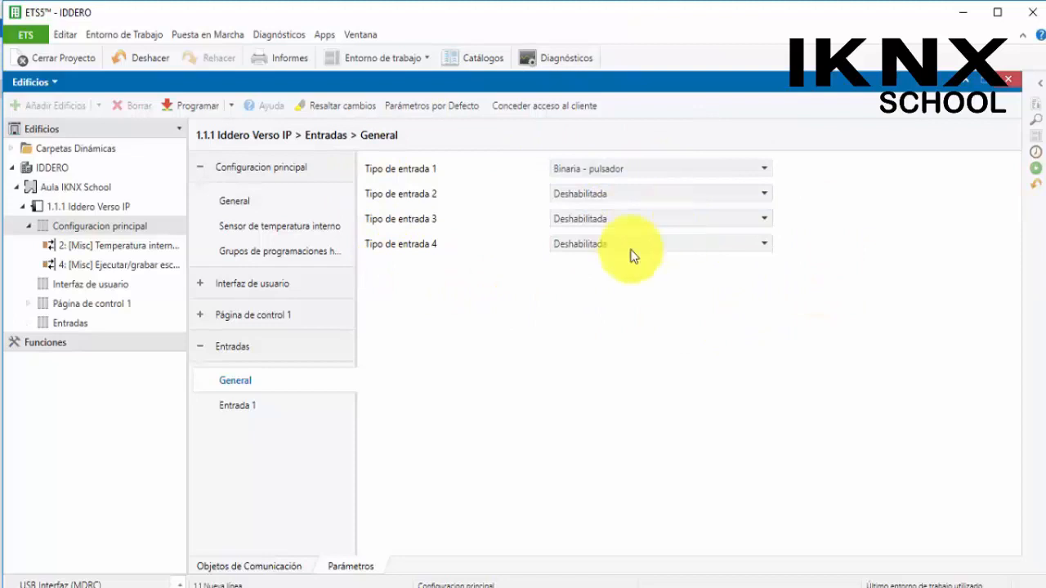
click(231, 408)
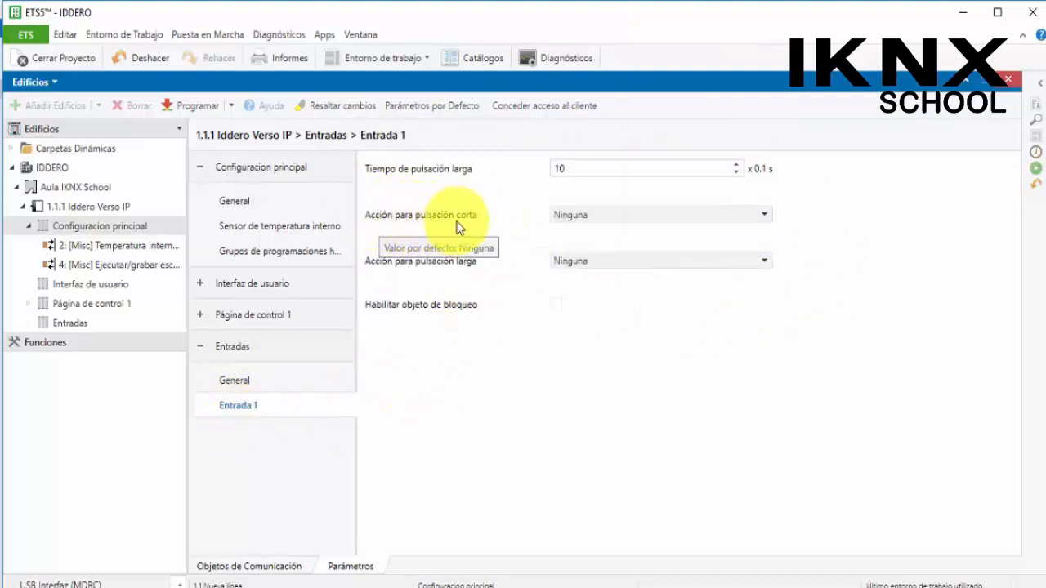
click(661, 212)
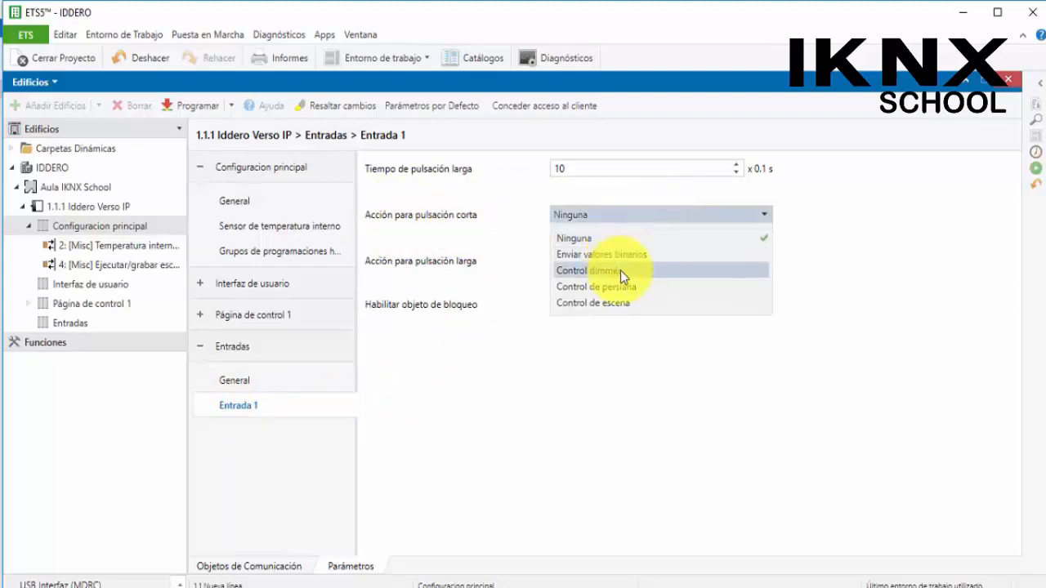
click(676, 379)
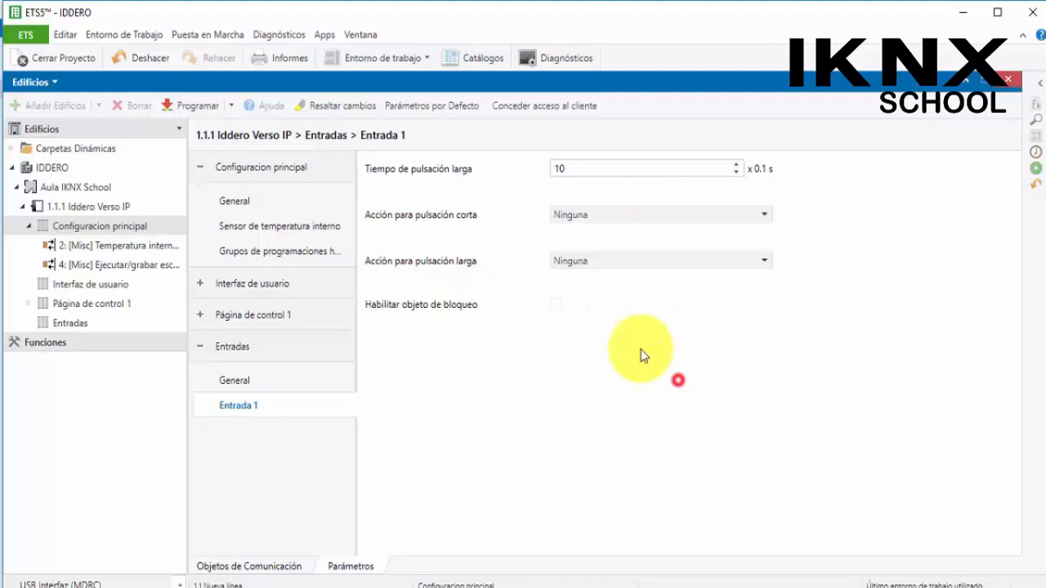
click(617, 221)
click(658, 408)
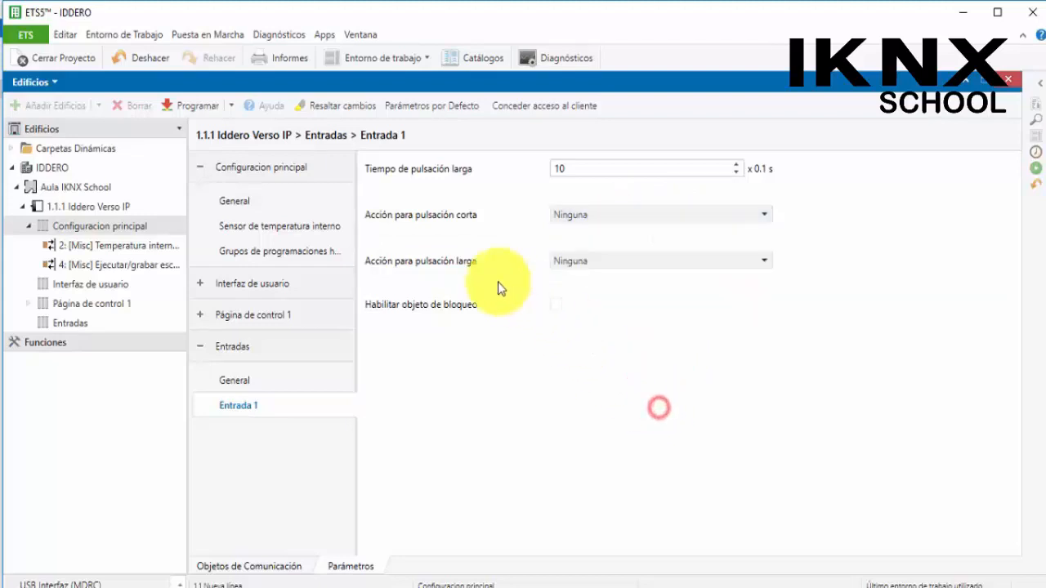
click(580, 261)
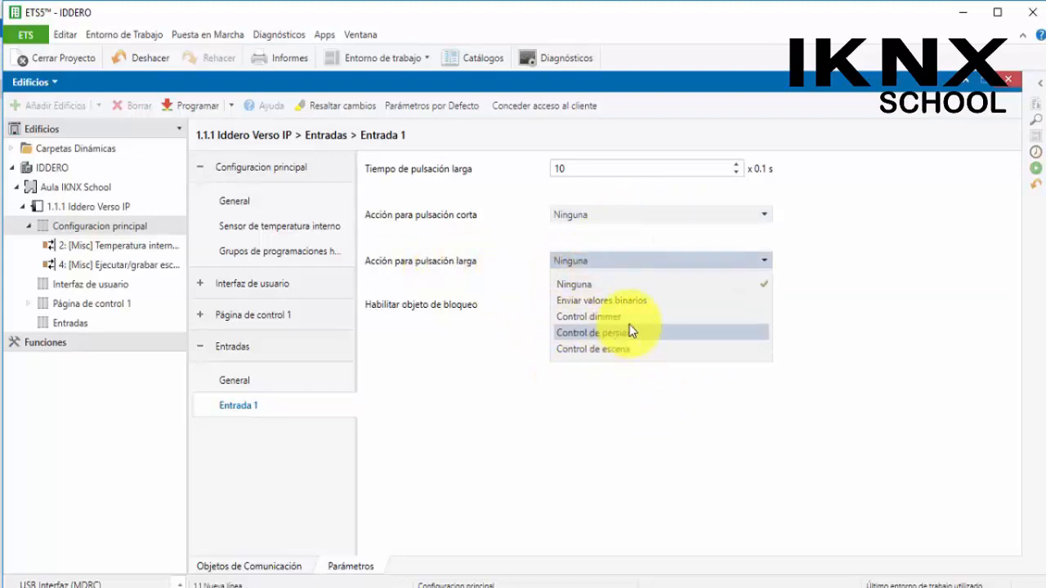
click(570, 444)
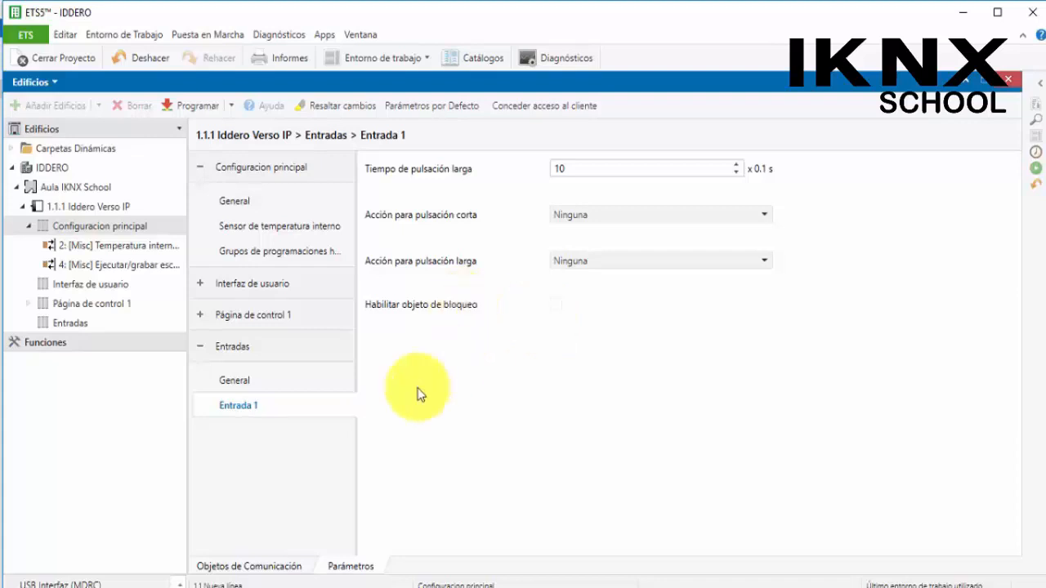
Set input 1's type back to Sonda de temperatura on the inputs general page
click(267, 383)
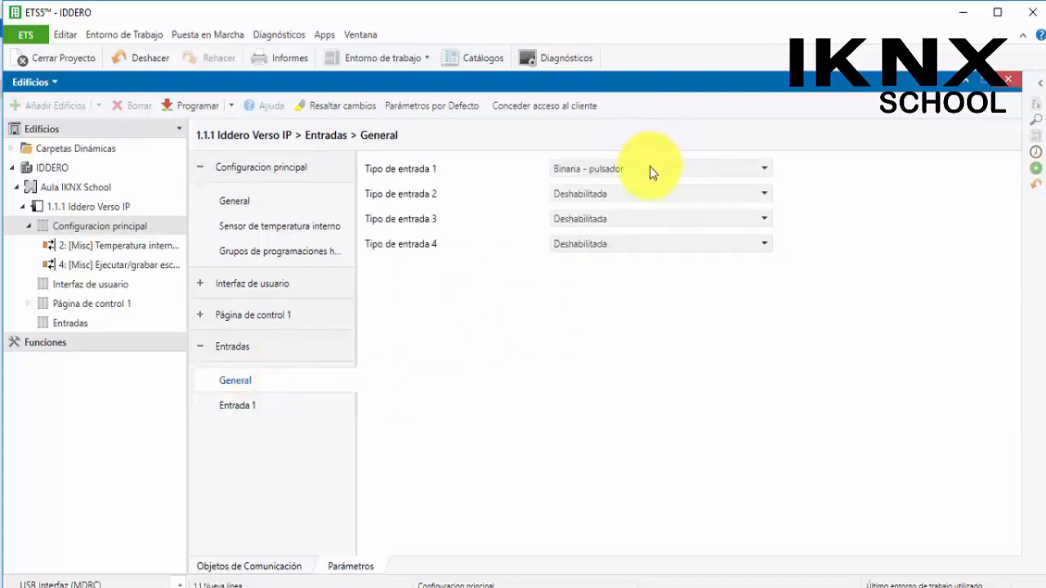
click(650, 166)
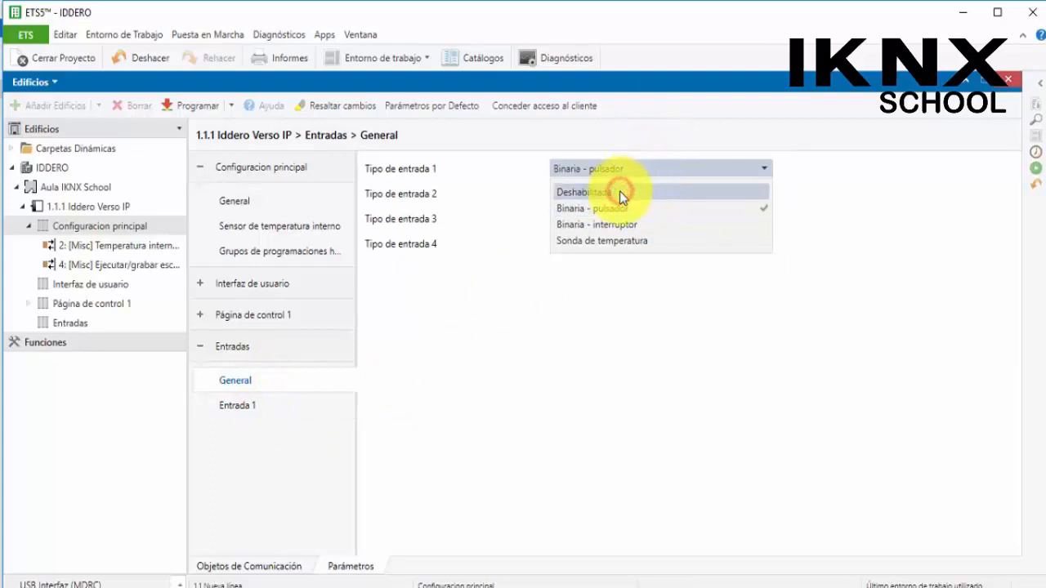
click(630, 241)
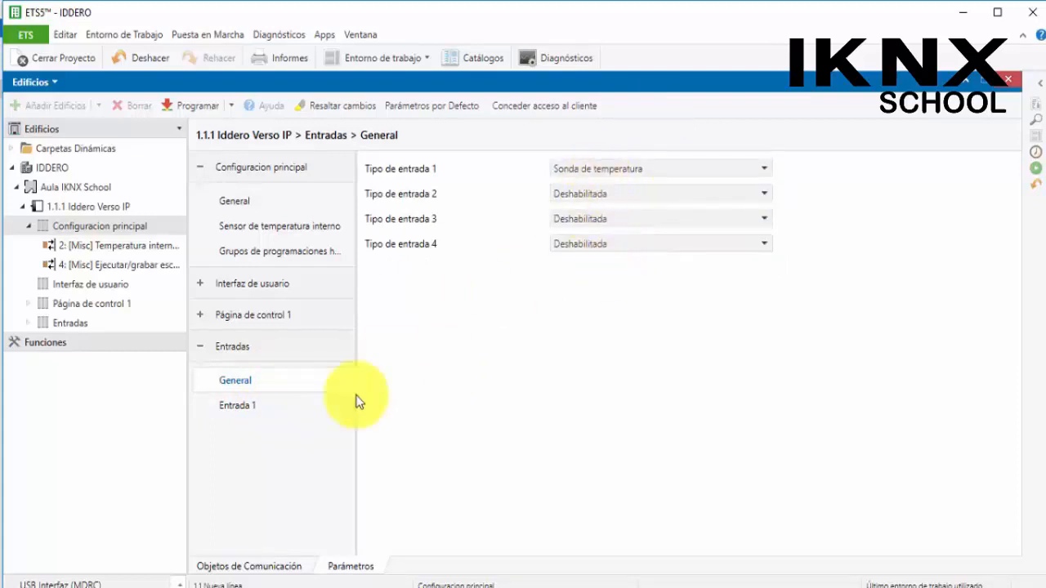
Review input 1's temperature probe settings, including send period, change threshold and alarm function options
click(295, 407)
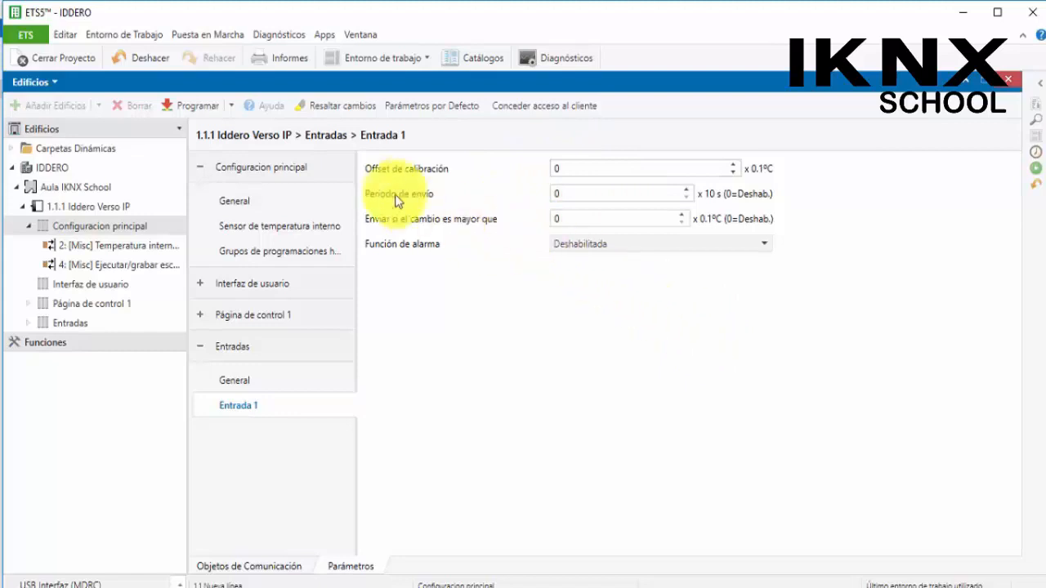
click(596, 193)
click(660, 218)
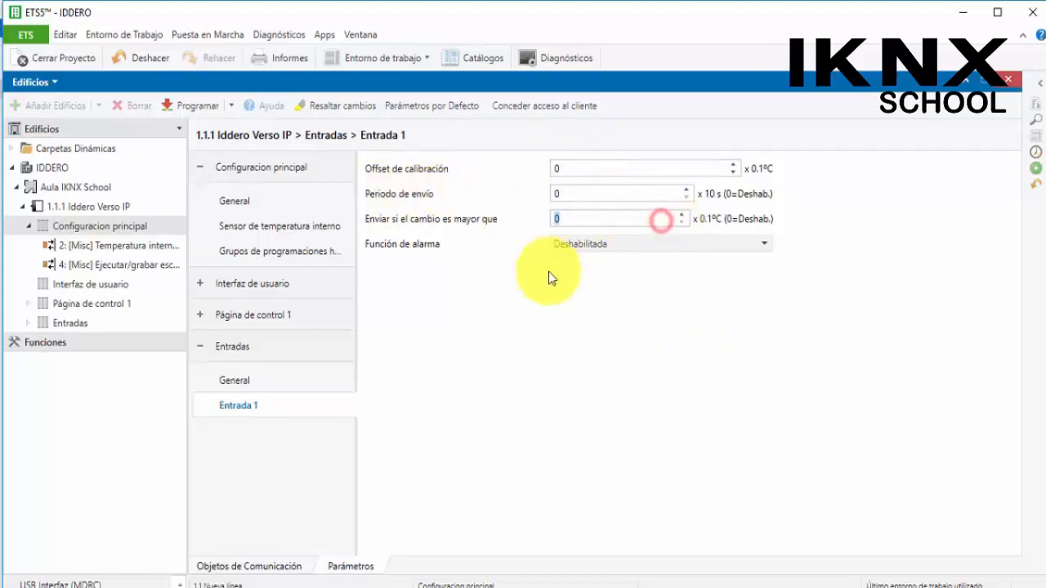
click(621, 247)
click(625, 251)
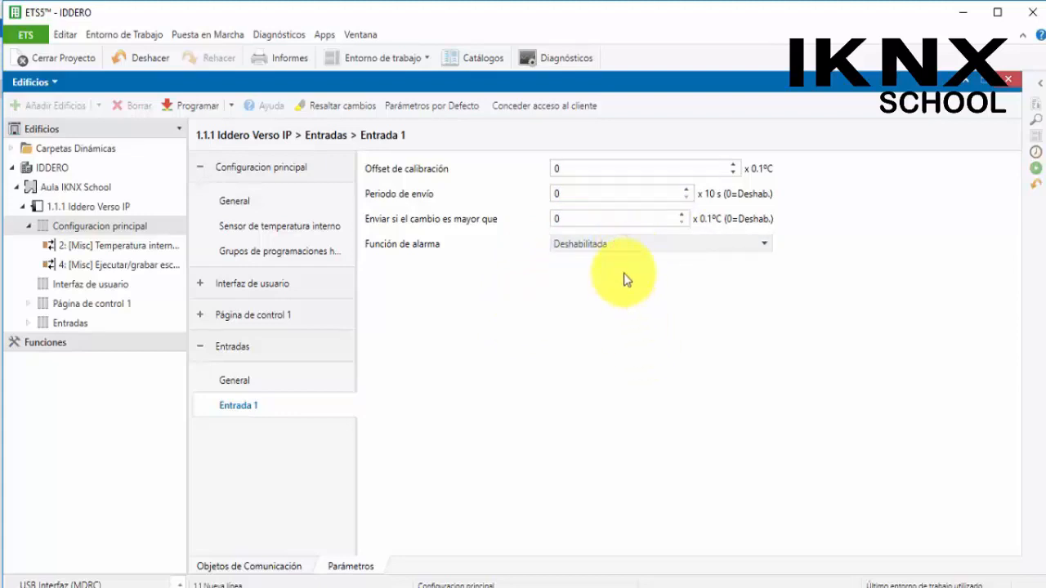
click(618, 248)
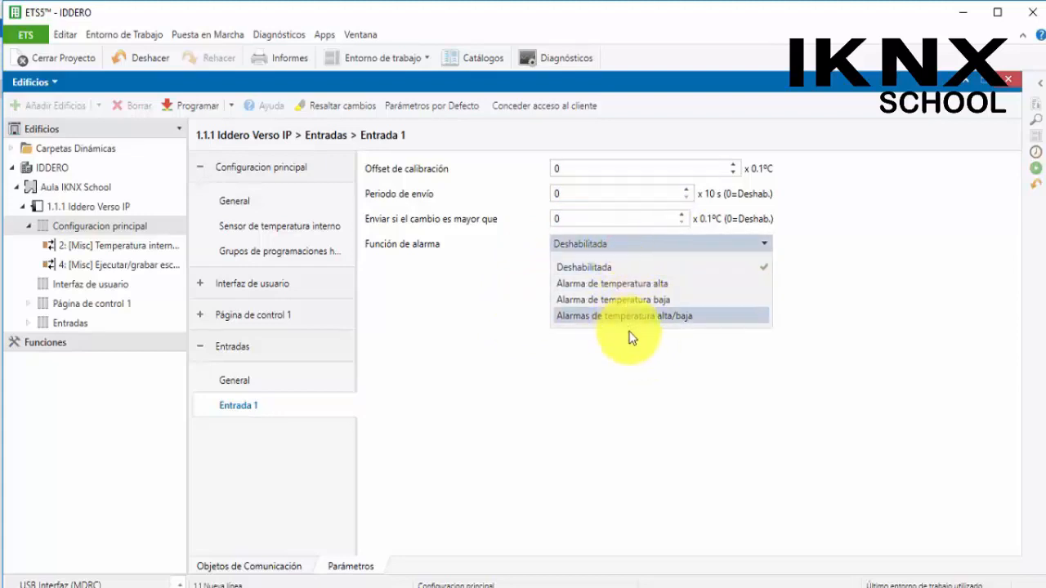
click(658, 395)
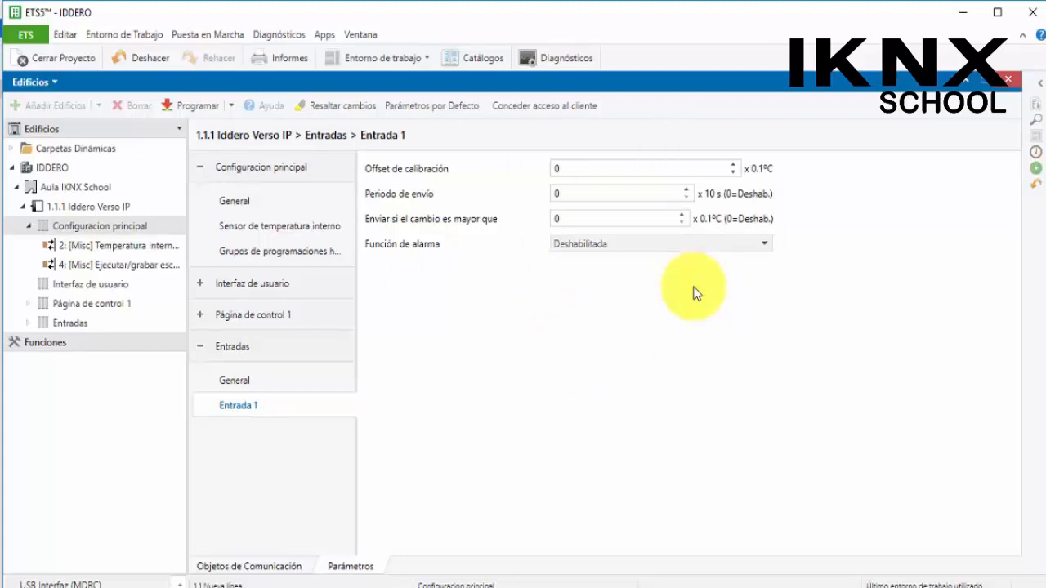
Disable the Entradas function on the main configuration General page
click(320, 388)
click(569, 169)
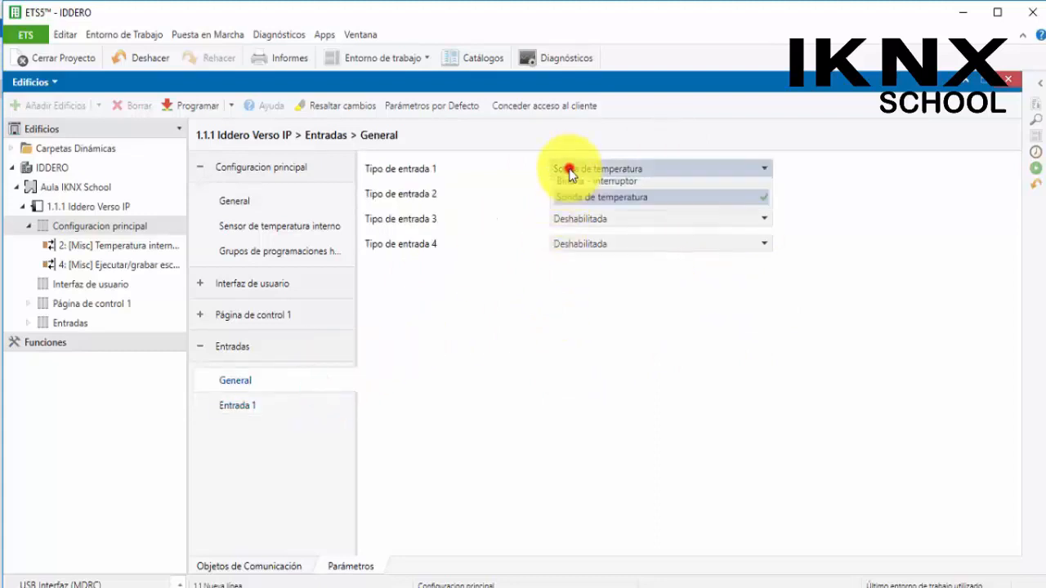
click(576, 187)
click(228, 201)
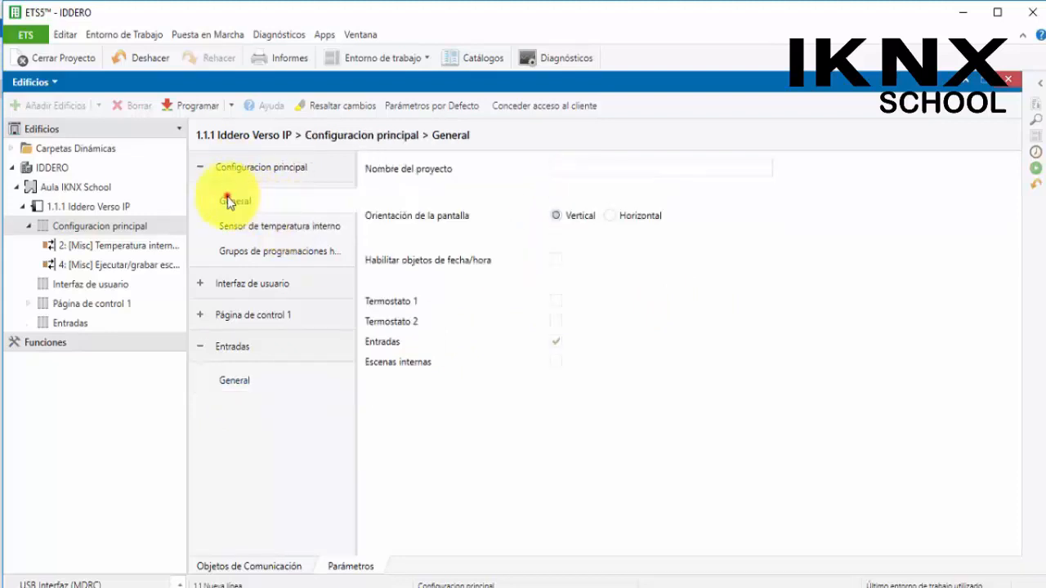
click(556, 342)
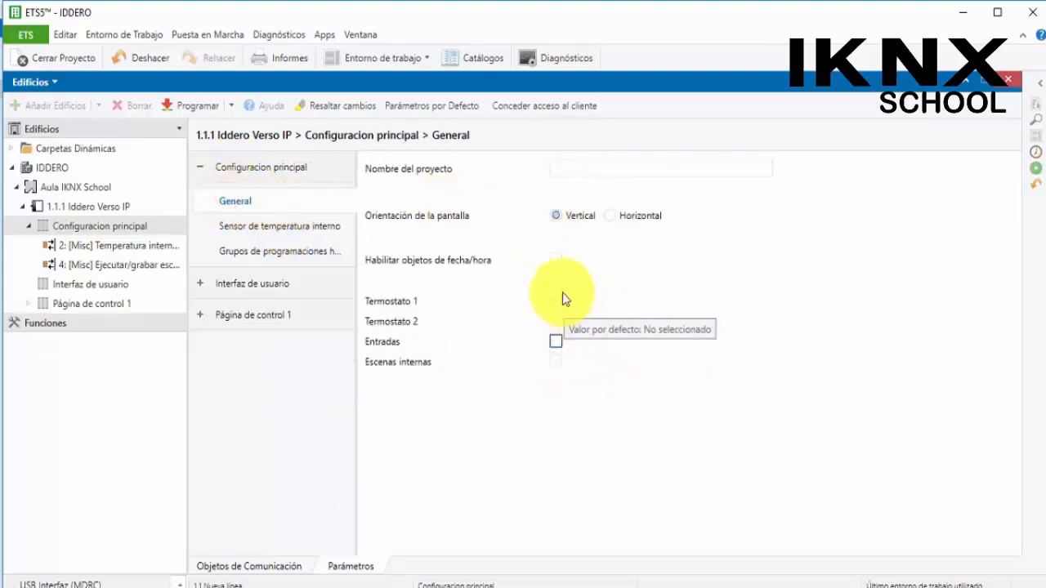
Enable Termostato 1, open its General page and review the thermostat function options
click(556, 302)
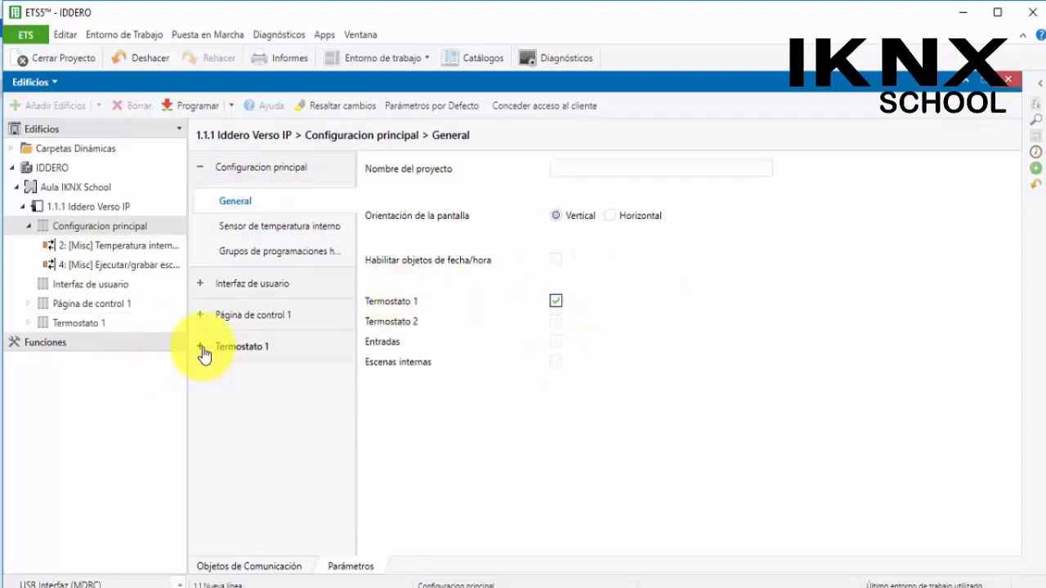
click(201, 348)
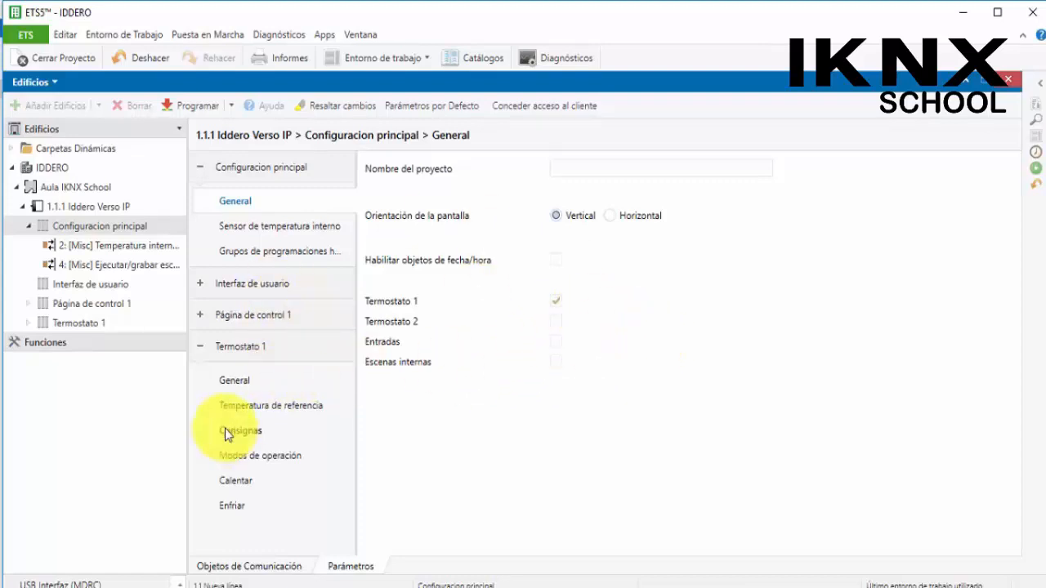
click(229, 380)
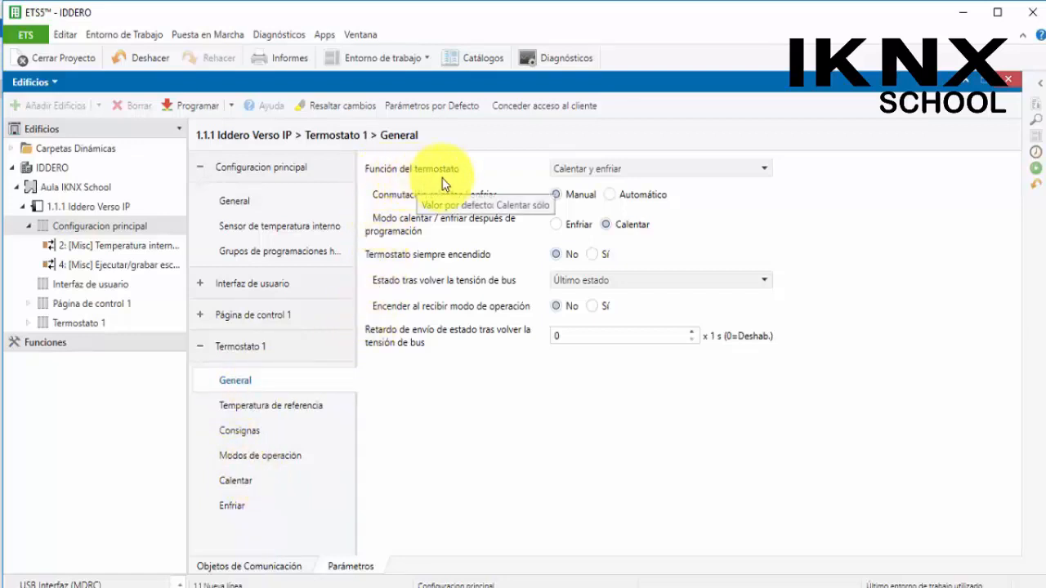
click(602, 171)
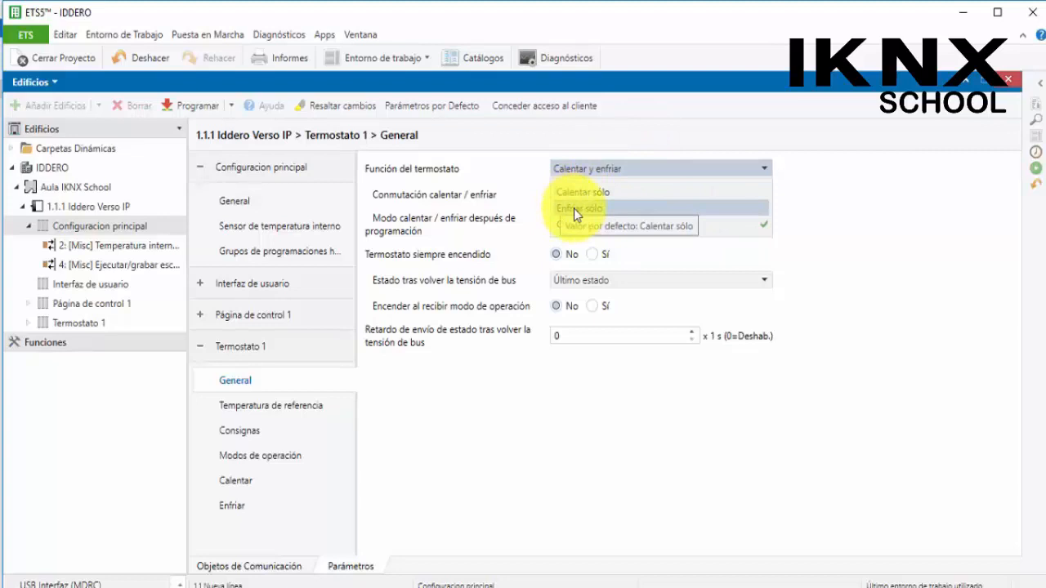
click(903, 286)
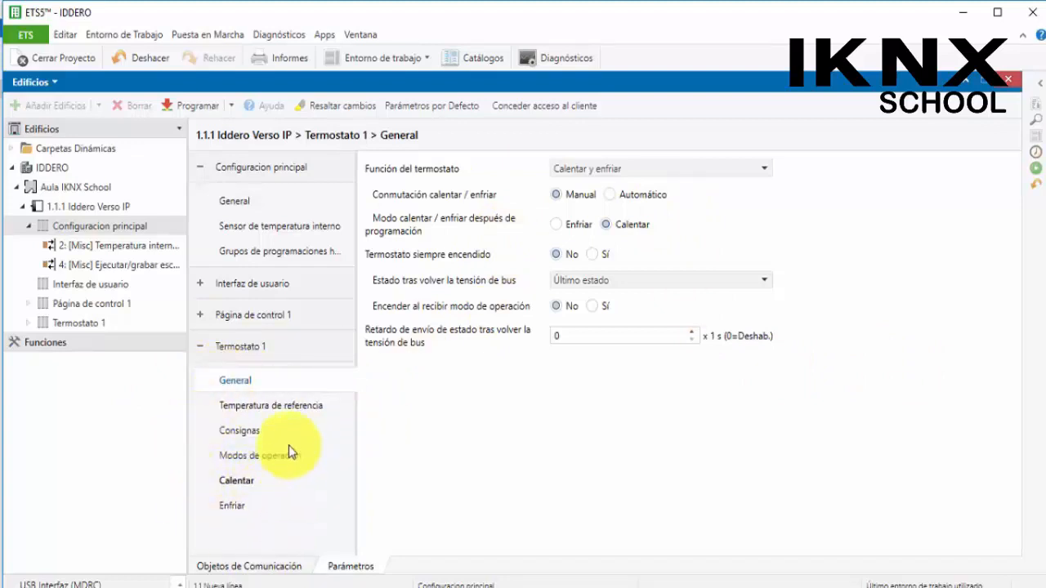
Expand Termostato 1 in the device tree and widen the tree pane to examine its communication objects
click(29, 323)
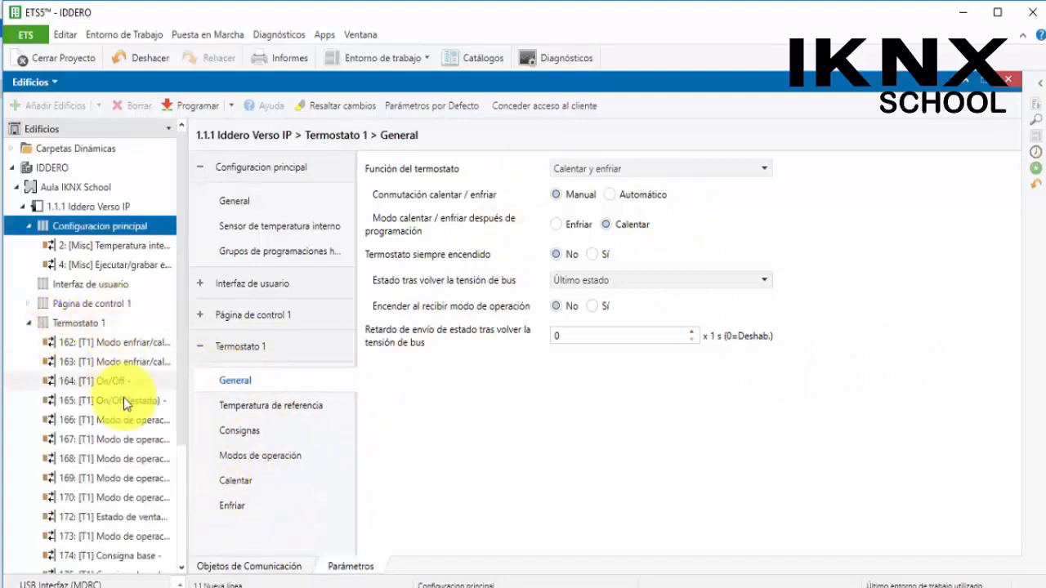
click(196, 346)
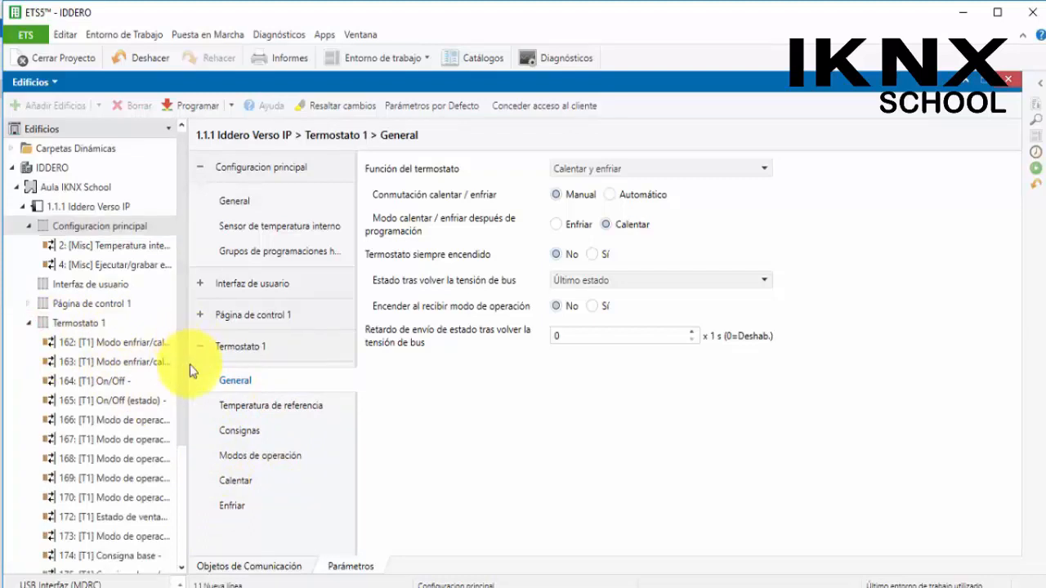
drag(187, 368, 296, 370)
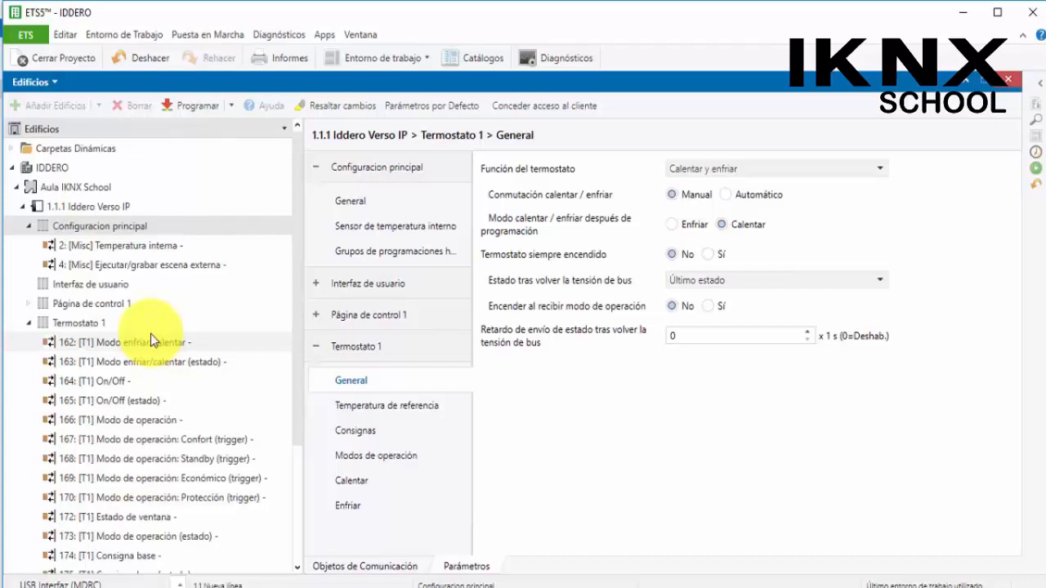
drag(296, 271, 294, 397)
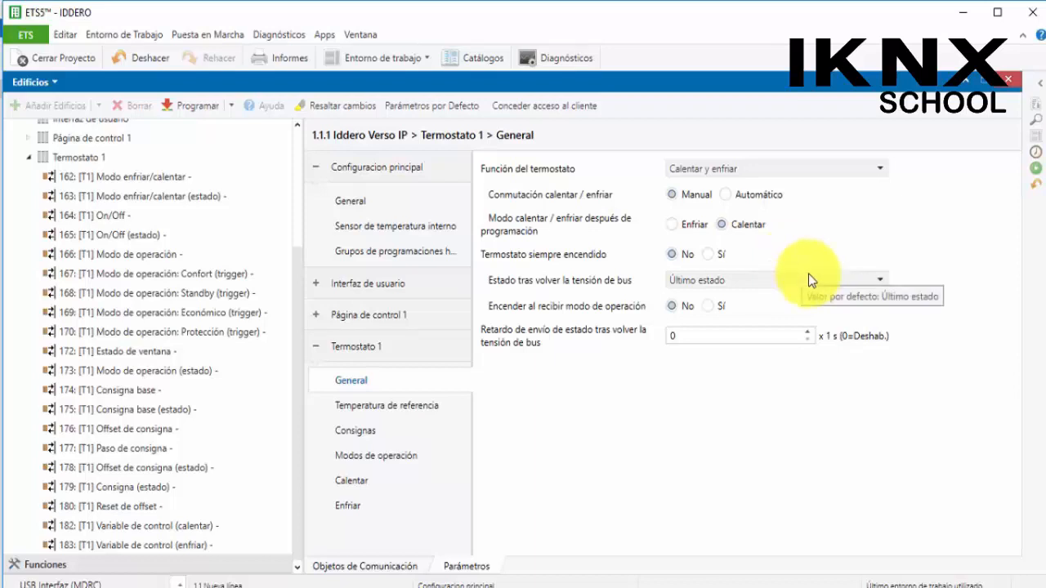
Set the thermostat's state after bus voltage recovery to Apagado
click(713, 282)
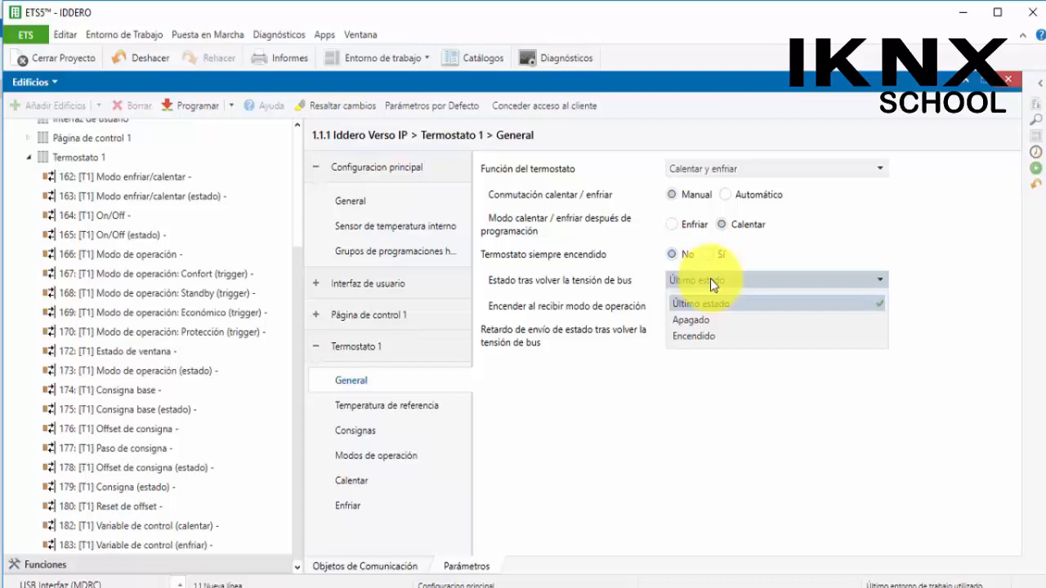
click(715, 321)
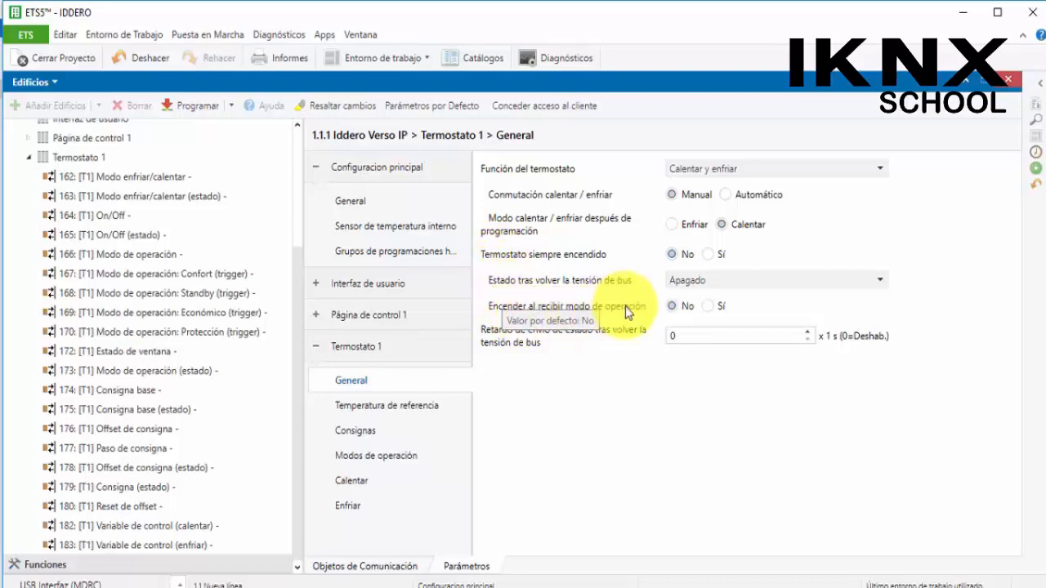
Inspect the Confort, Standby and Económico operation-mode trigger objects in the device tree
click(201, 274)
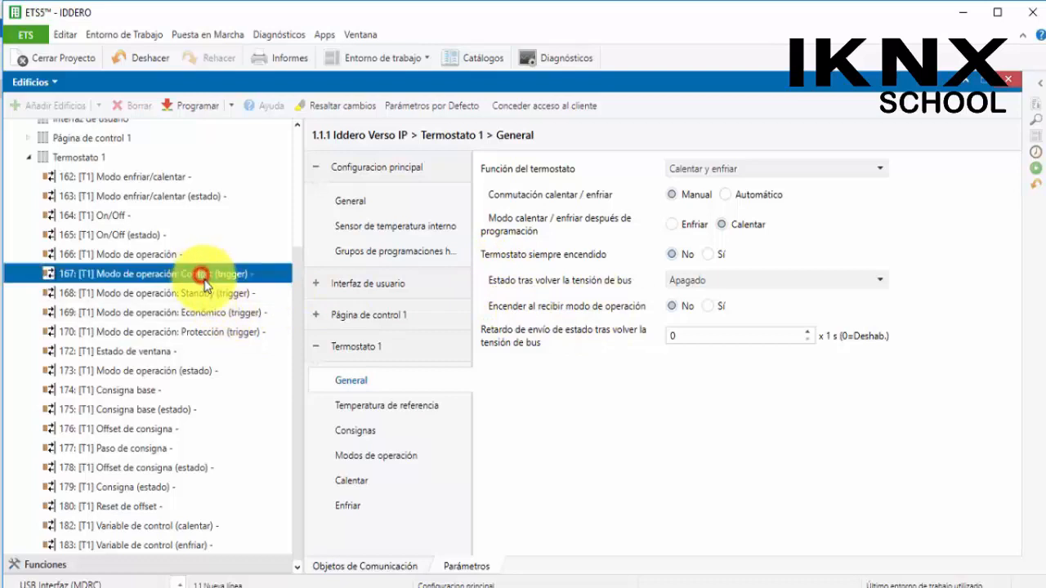
click(223, 293)
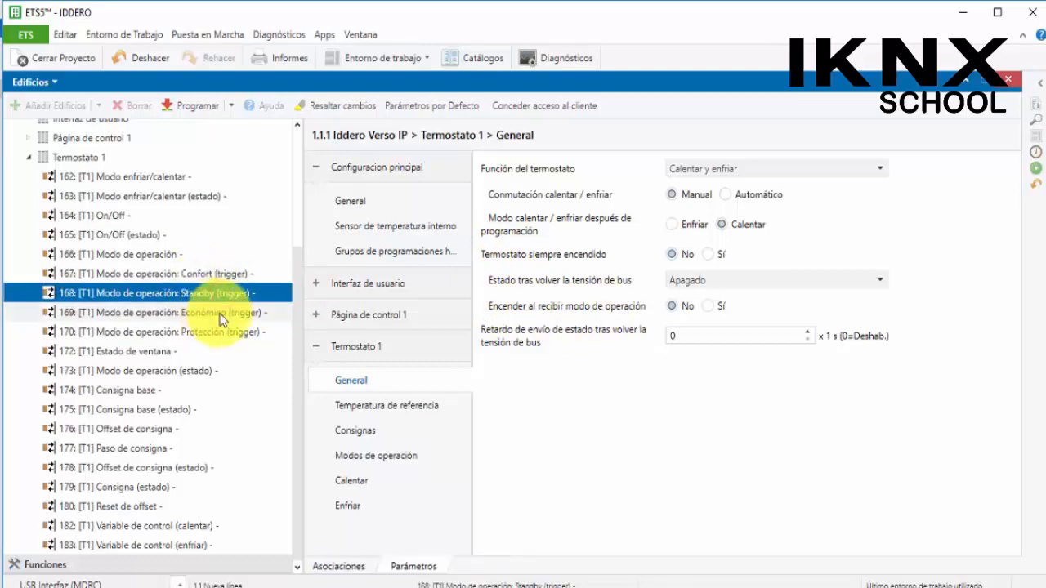
click(221, 315)
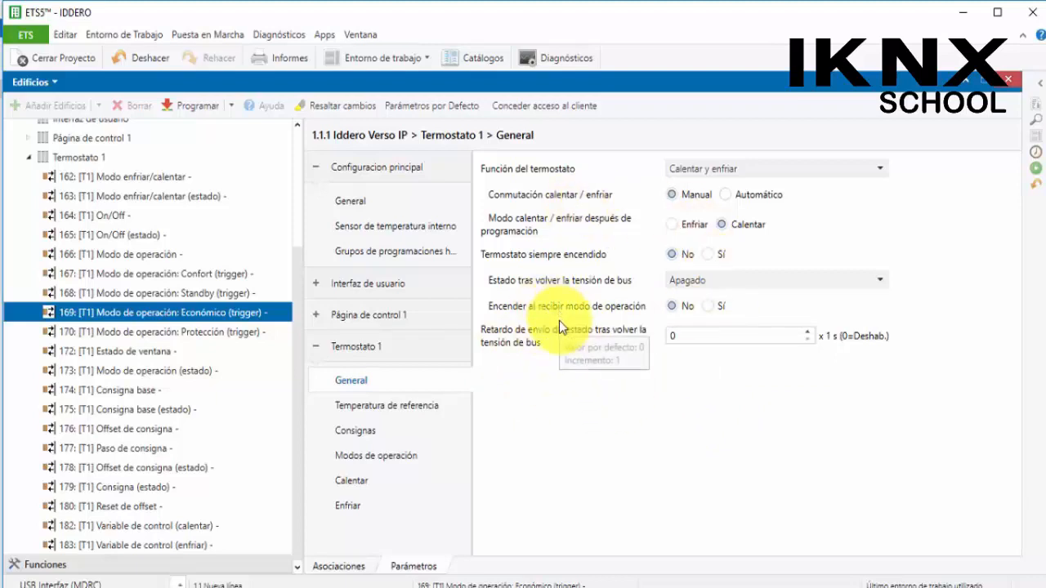
Set the thermostat's reference temperature to Fuente de temperatura 1 using Sensor interno as its source
click(439, 406)
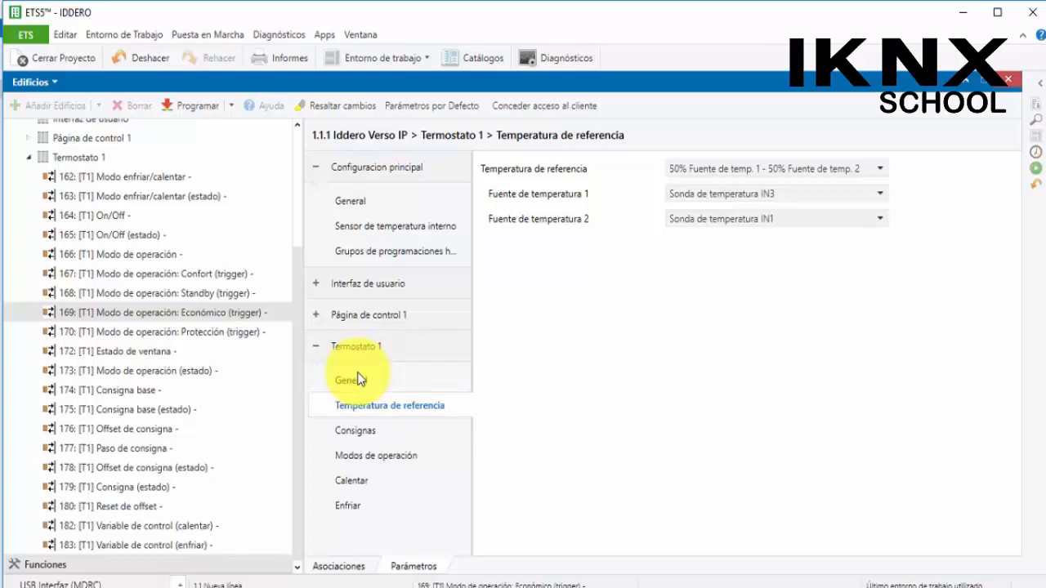
click(682, 169)
click(708, 191)
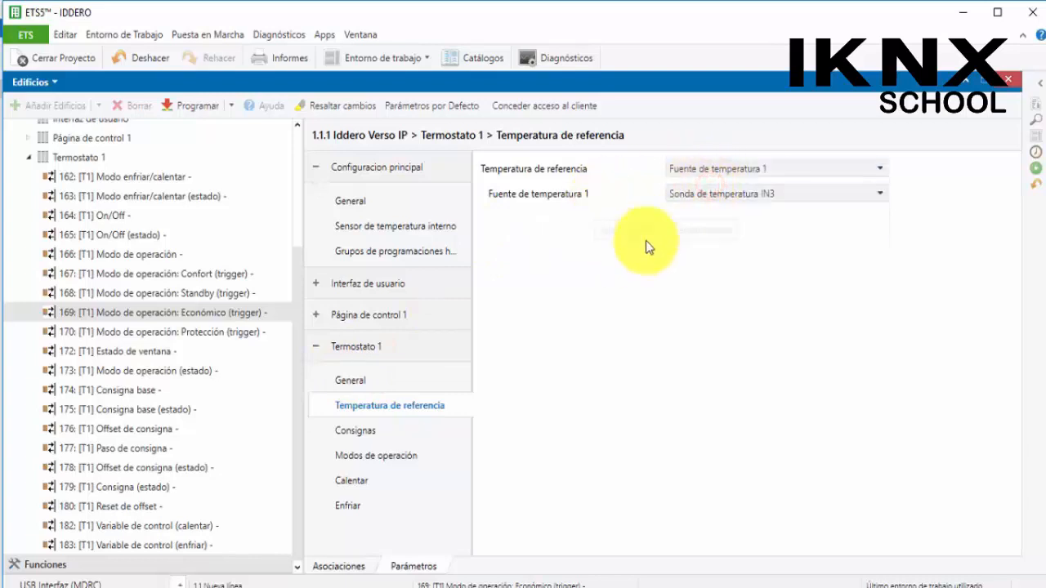
click(683, 194)
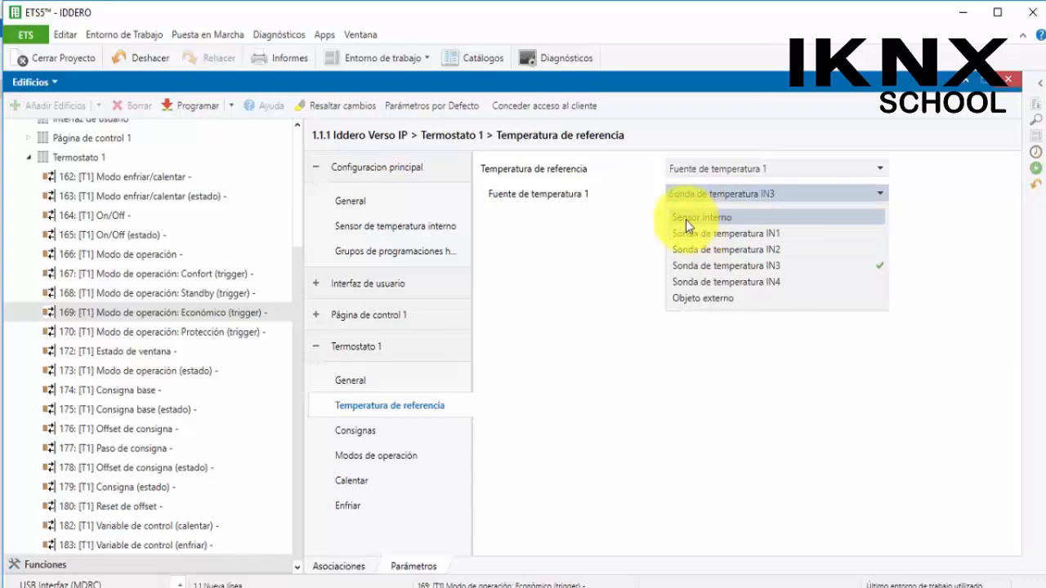
click(597, 214)
click(721, 194)
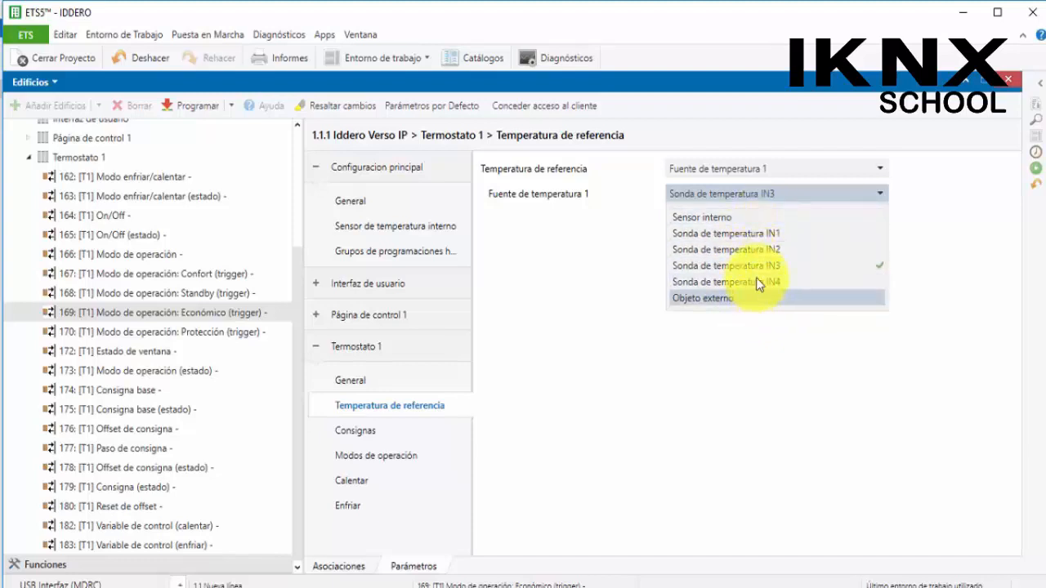
click(740, 218)
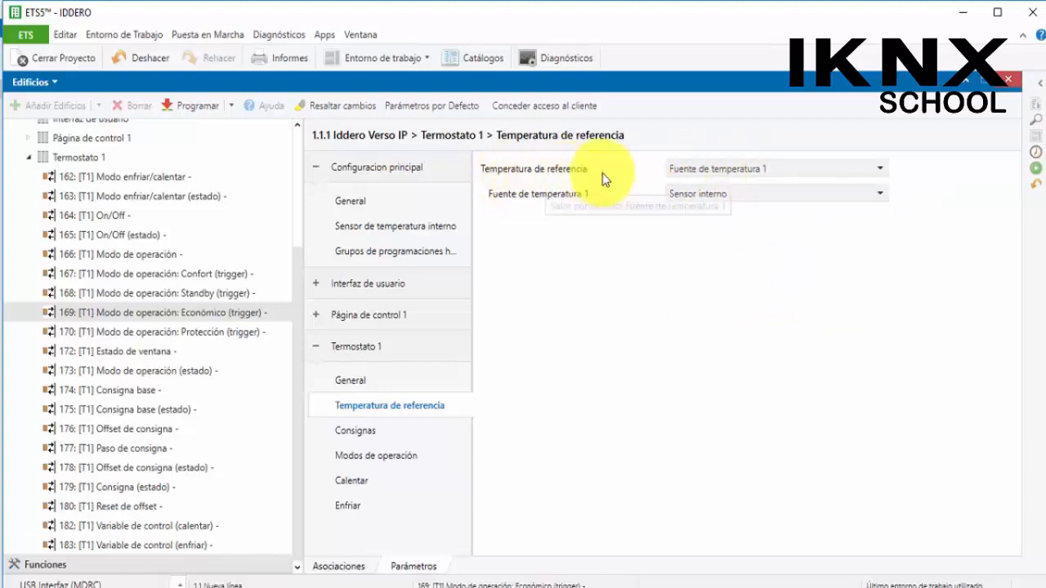
Change the reference temperature to 50% Fuente de temp. 1 - 50% Fuente de temp. 2, keeping Sensor interno as source 1
click(745, 167)
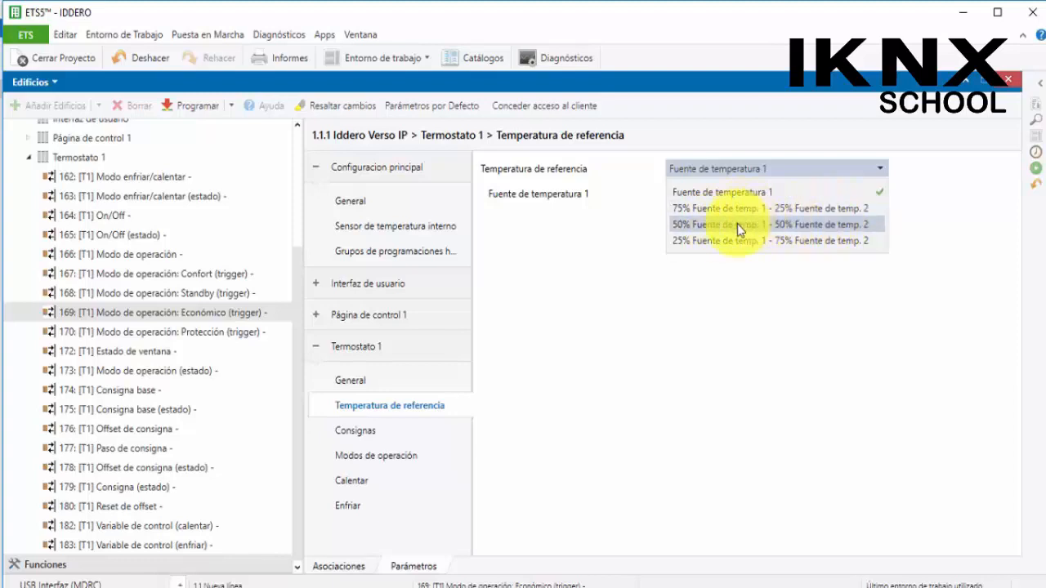
click(786, 227)
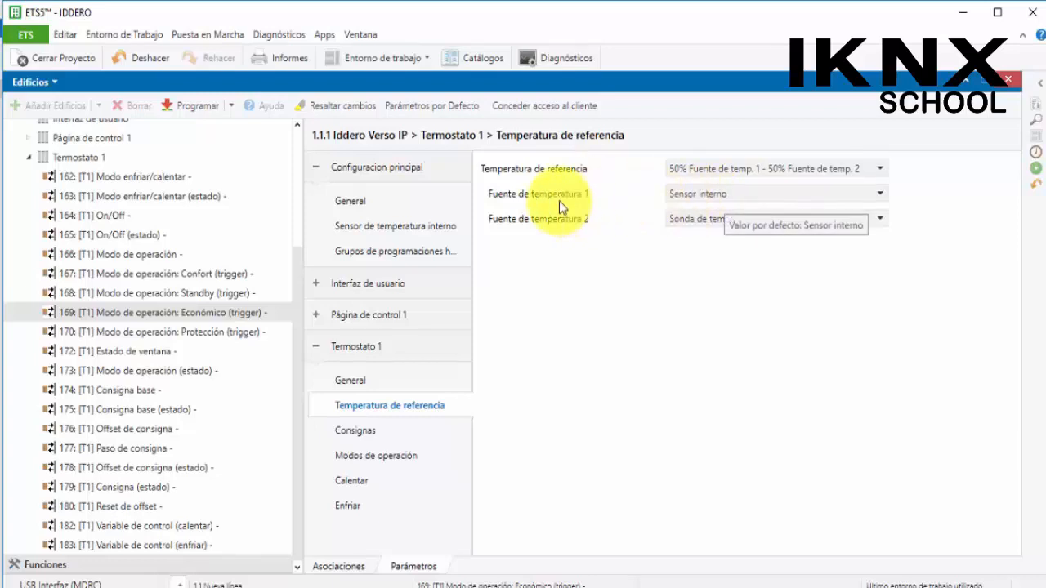
click(699, 193)
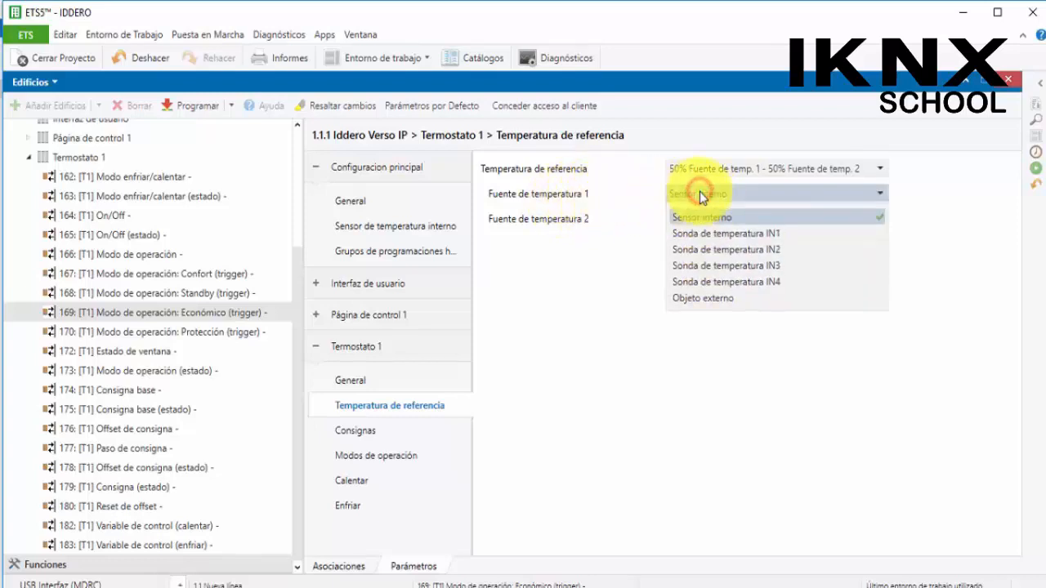
click(707, 217)
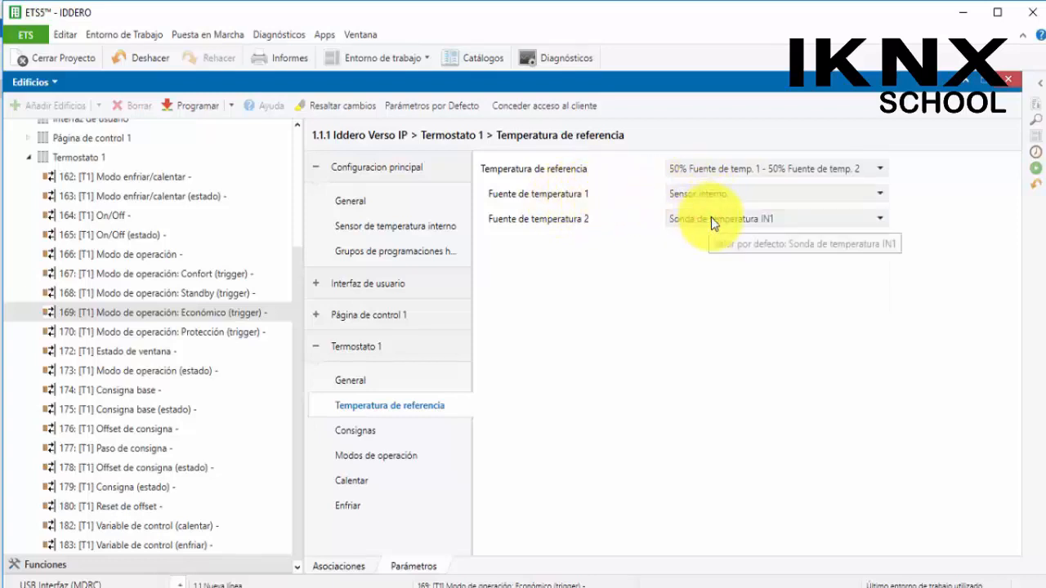
Set Fuente de temperatura 2 to Sonda de temperatura IN4
click(712, 220)
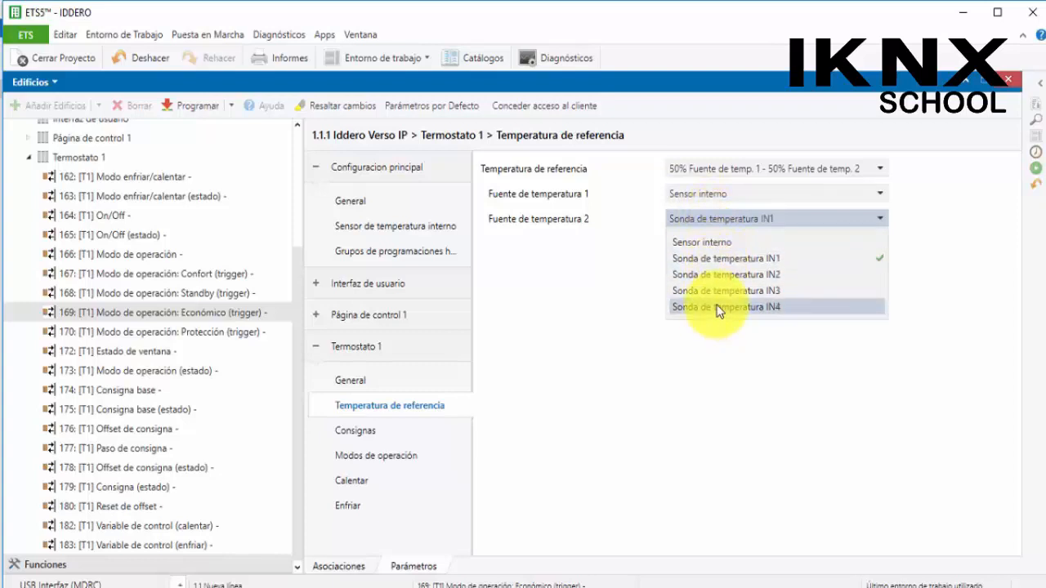
click(728, 219)
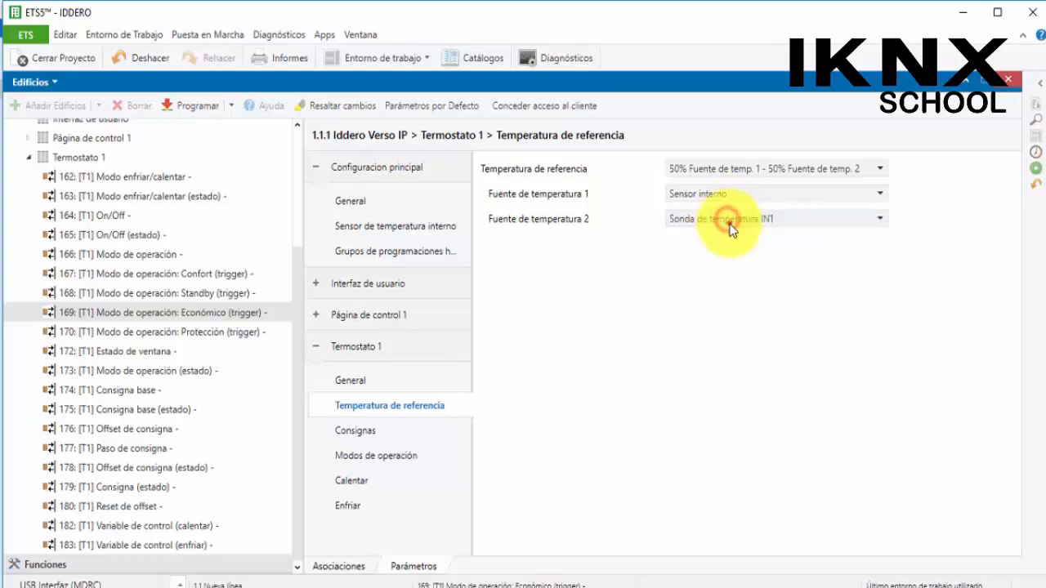
click(729, 220)
click(724, 194)
click(724, 192)
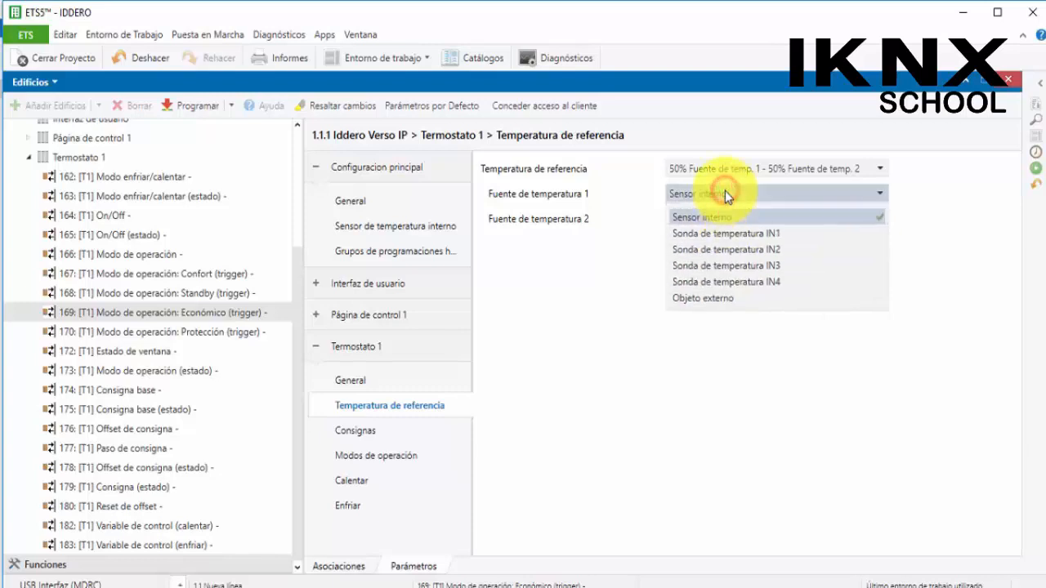
click(724, 192)
click(731, 222)
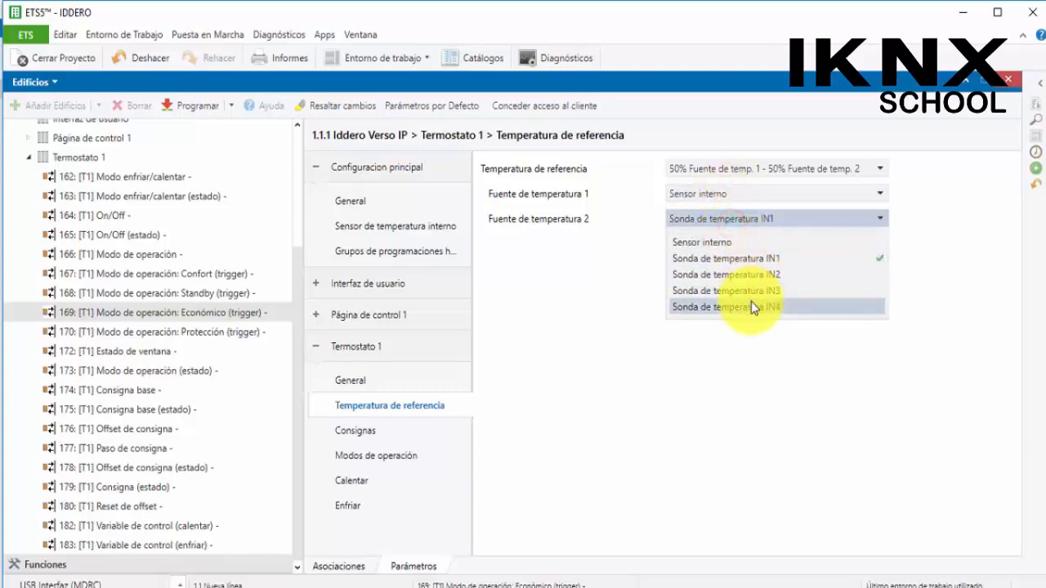
click(755, 291)
click(728, 219)
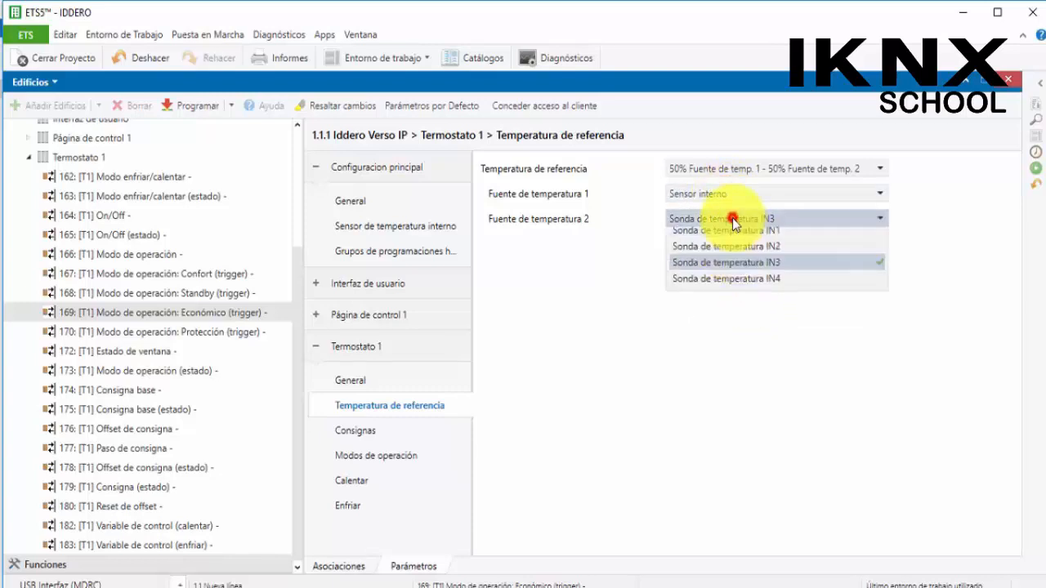
click(764, 309)
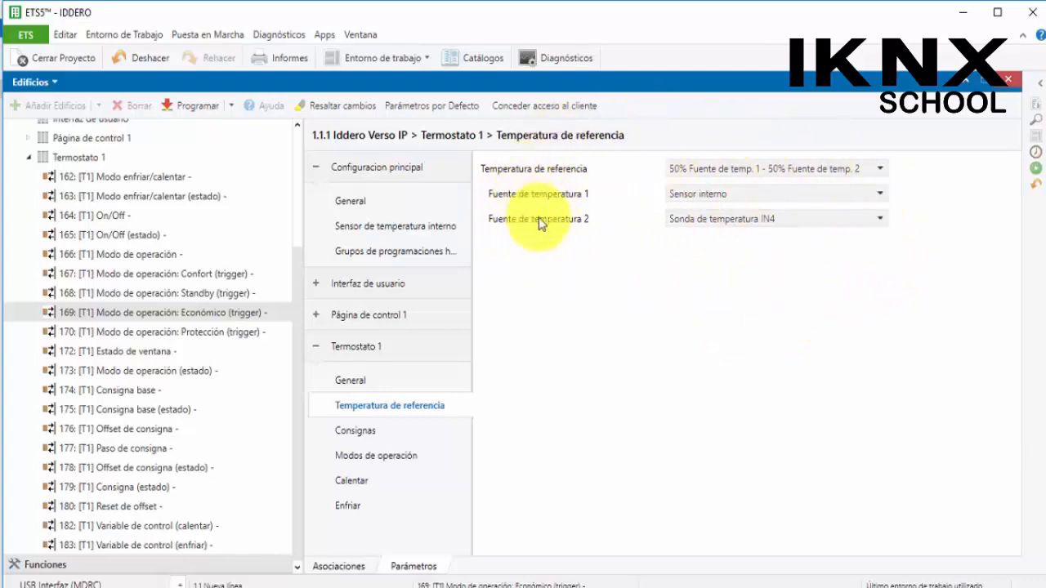
Review Termostato 1's communication objects in the device tree and open the thermostat's Consignas page
click(102, 196)
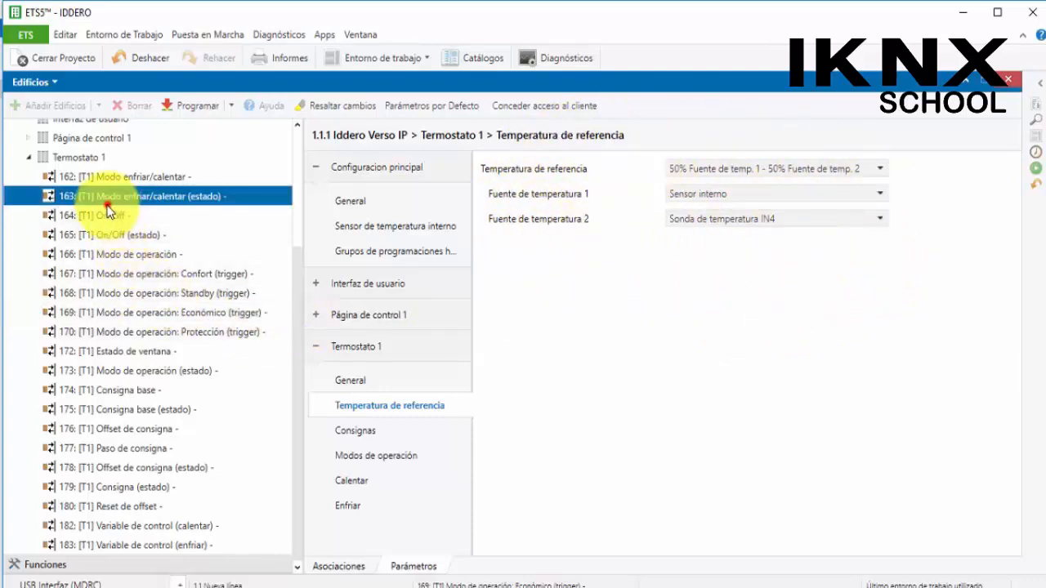
click(110, 292)
click(122, 351)
click(127, 390)
click(125, 428)
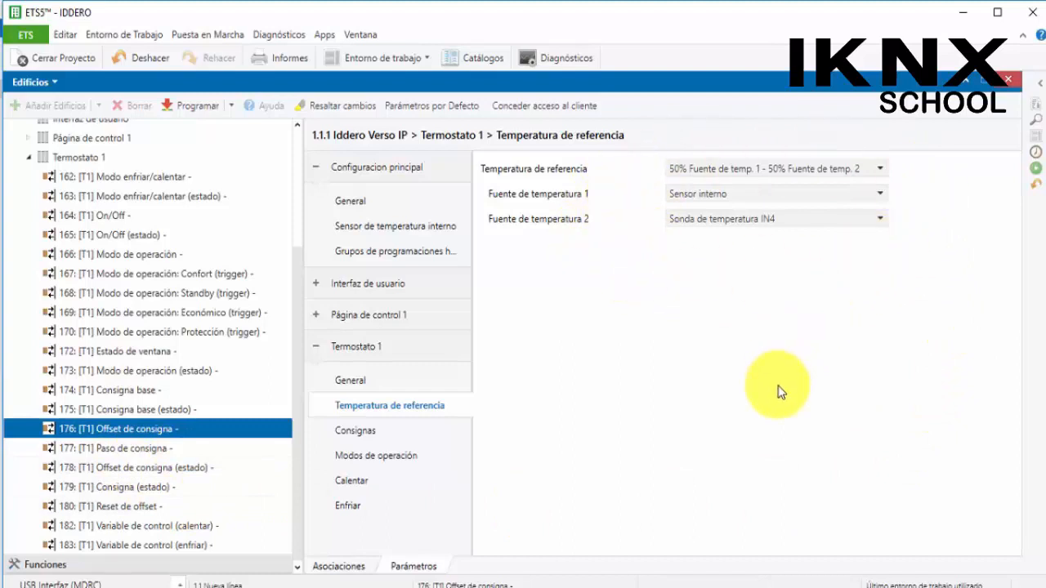
click(368, 437)
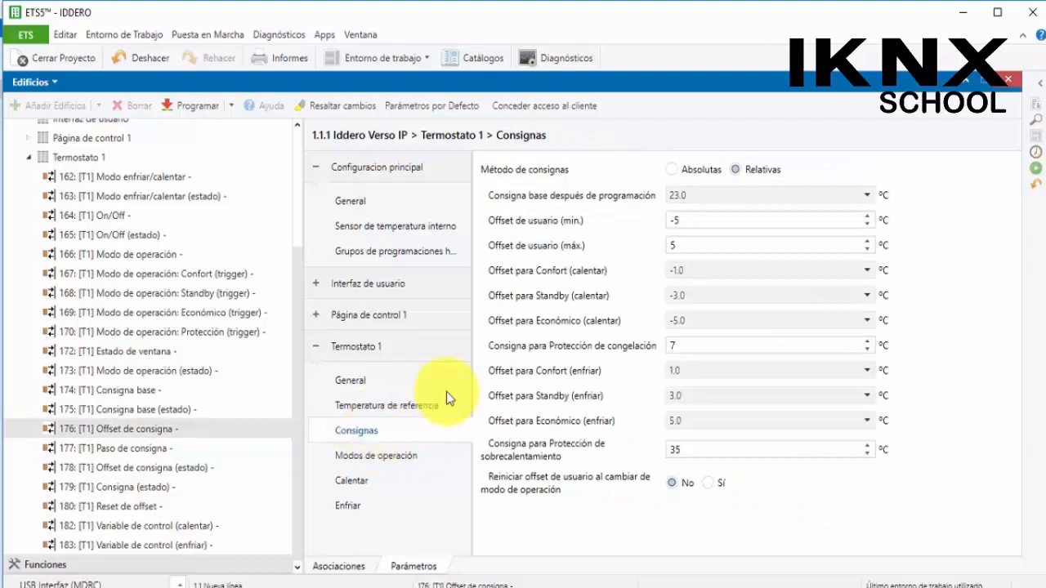
Switch the setpoint method to Absolutas and back to Relativas
click(668, 170)
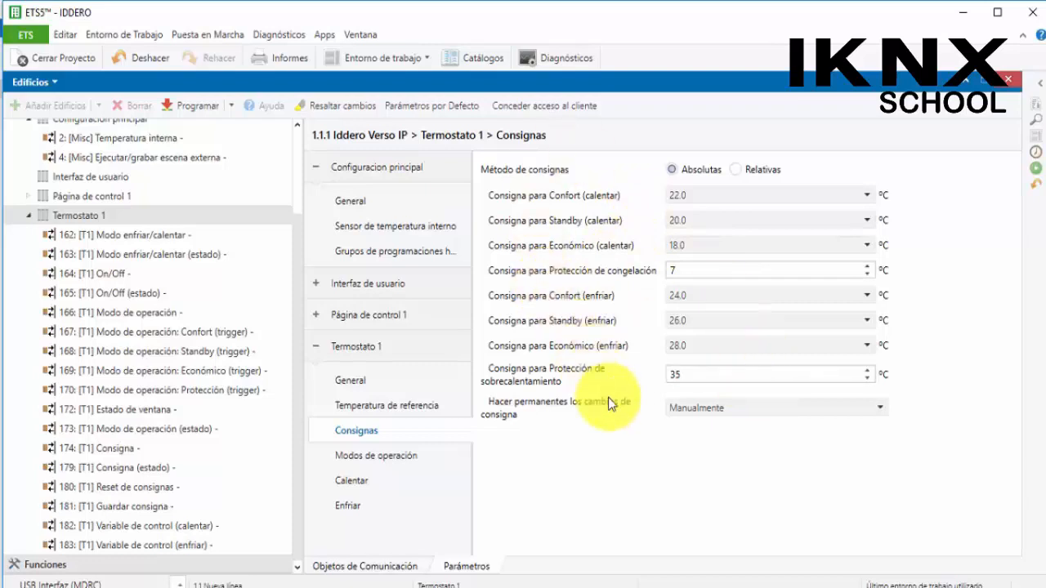
click(739, 170)
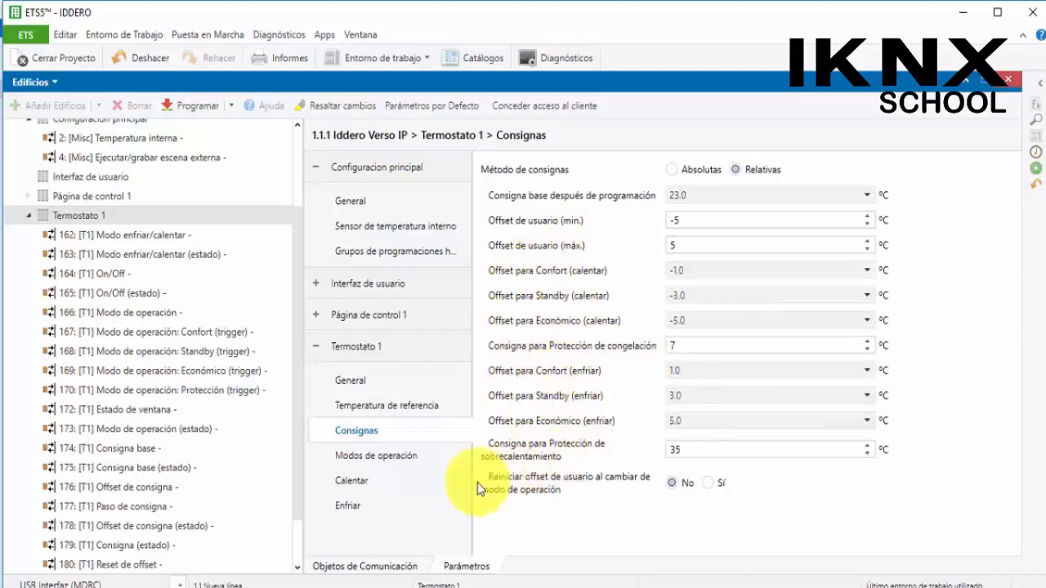
Set the 1-bit operation mode objects to Switch, inspect the mode objects in the device tree, and restore Trigger
click(415, 463)
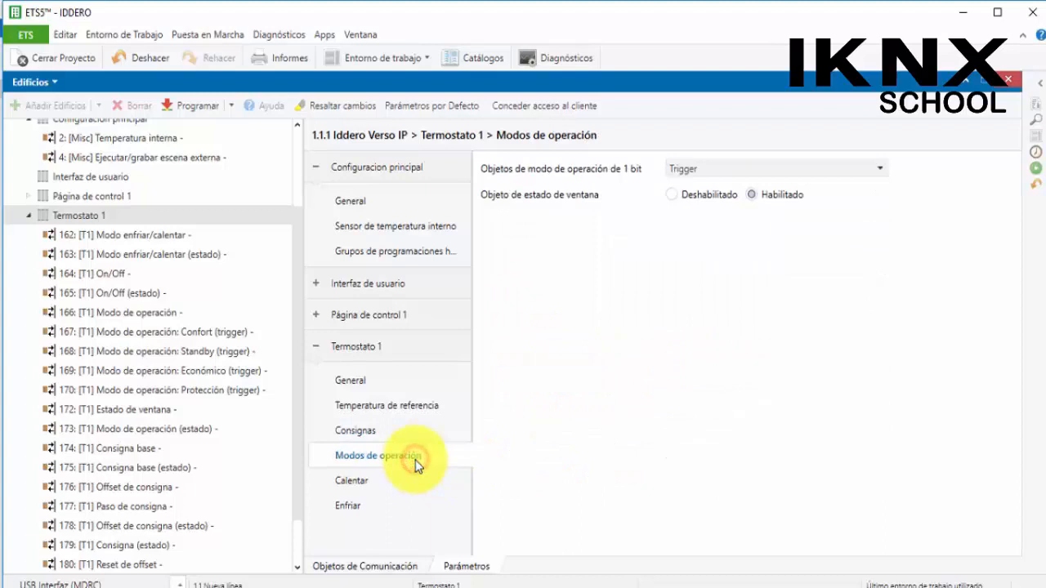
click(707, 168)
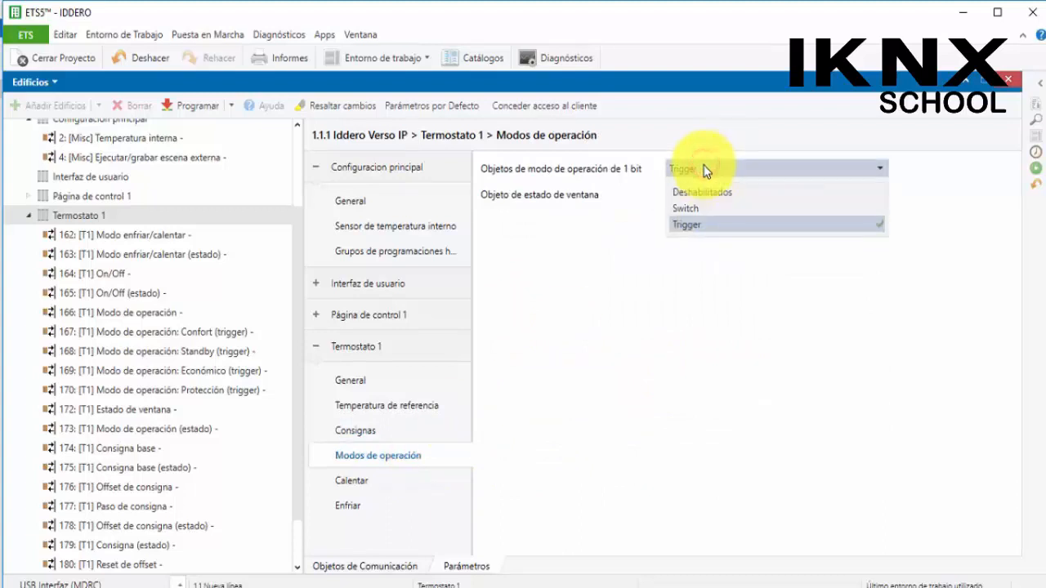
click(694, 210)
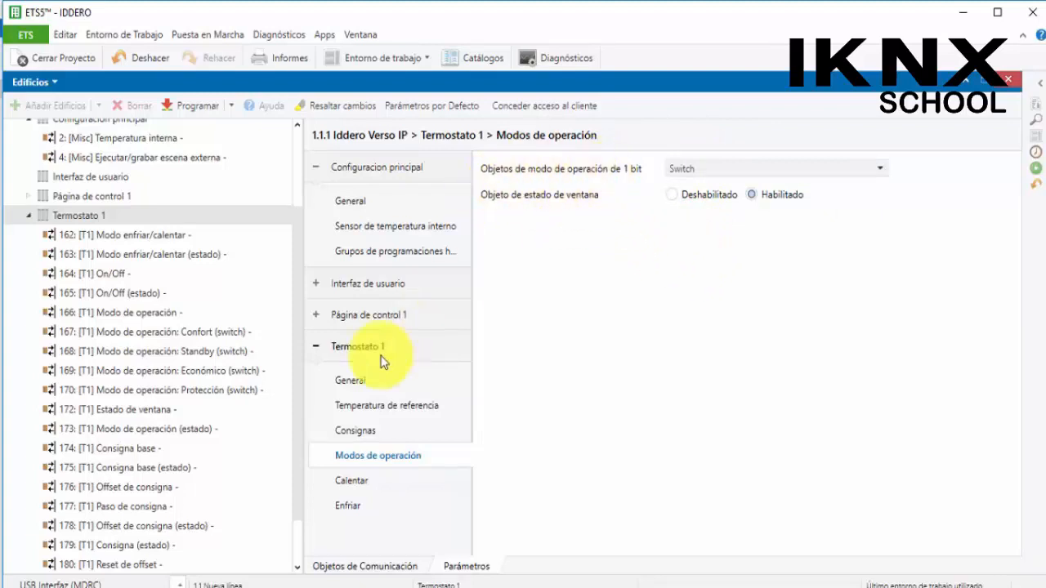
click(204, 348)
click(207, 370)
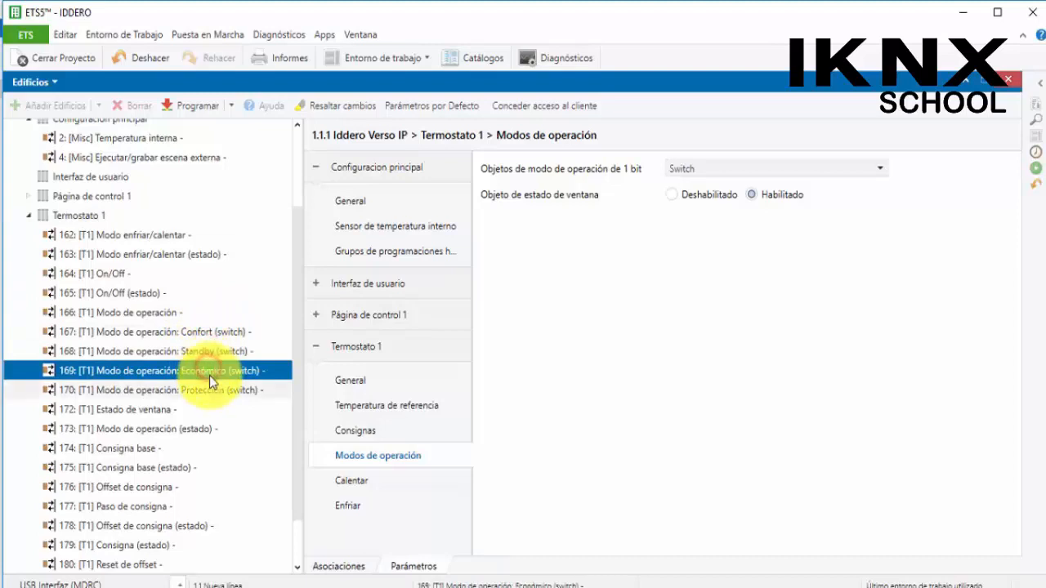
click(200, 351)
click(199, 337)
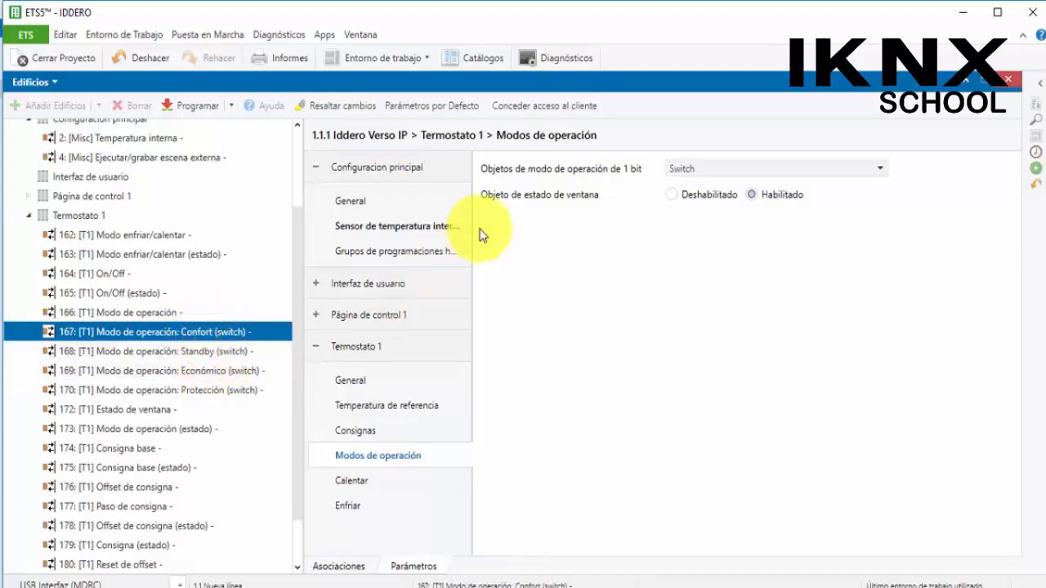
click(680, 162)
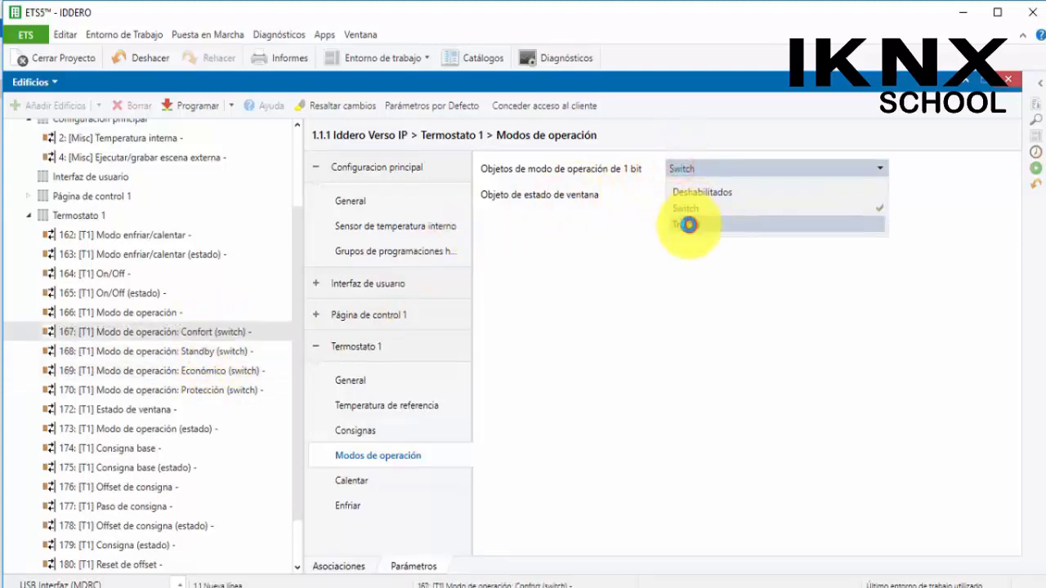
click(688, 224)
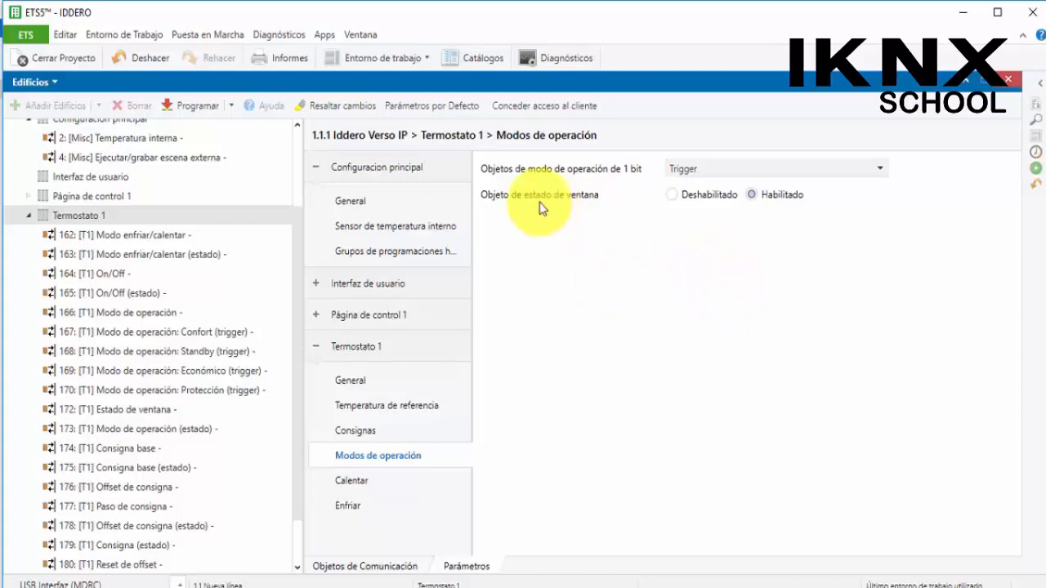
Disable and re-enable the window status object
click(671, 196)
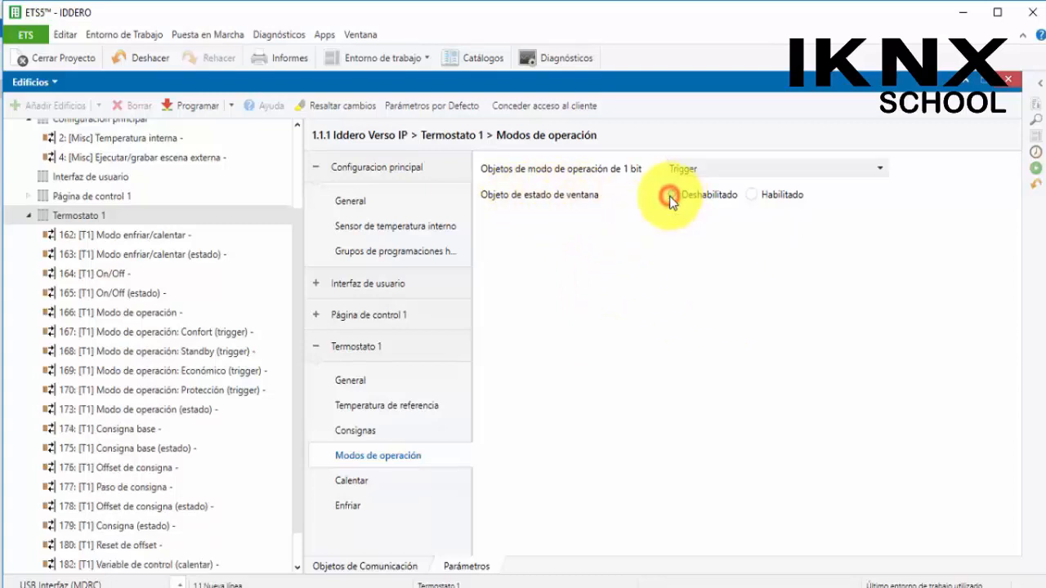
click(750, 195)
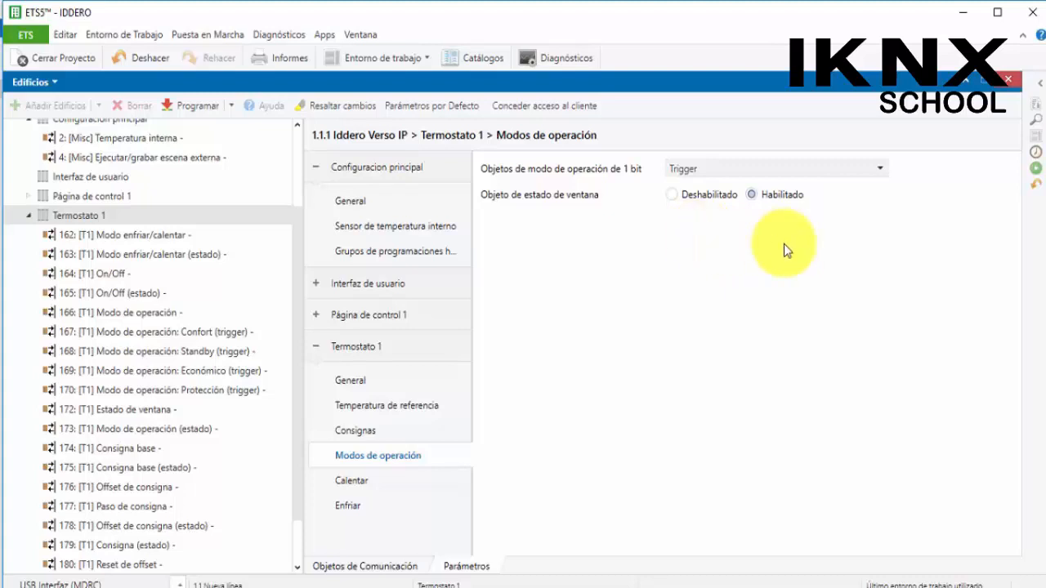
Set the heating control method to Control 2 puntos and compare the Calentar and Enfriar pages
click(380, 483)
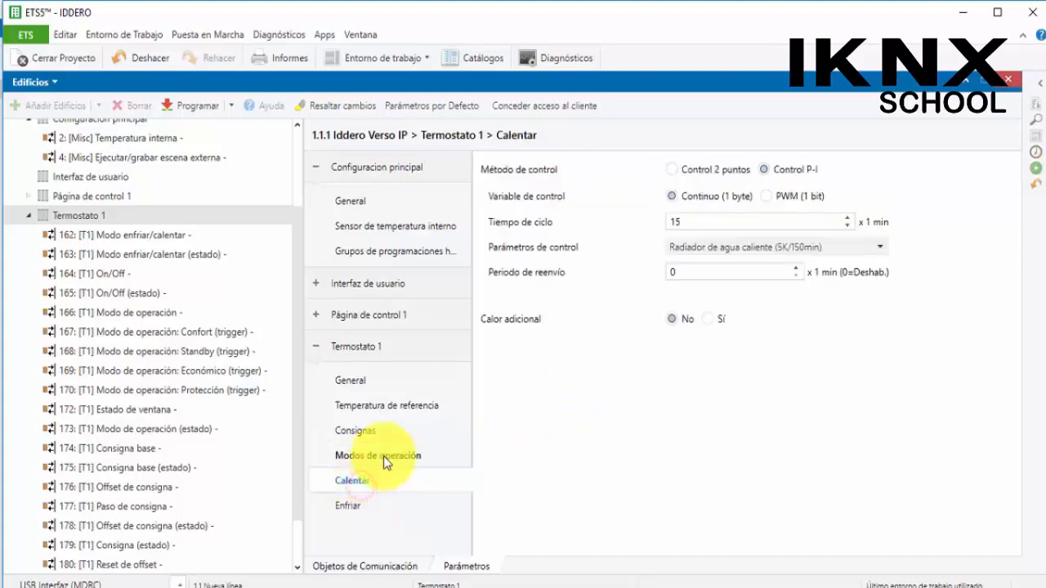
click(672, 170)
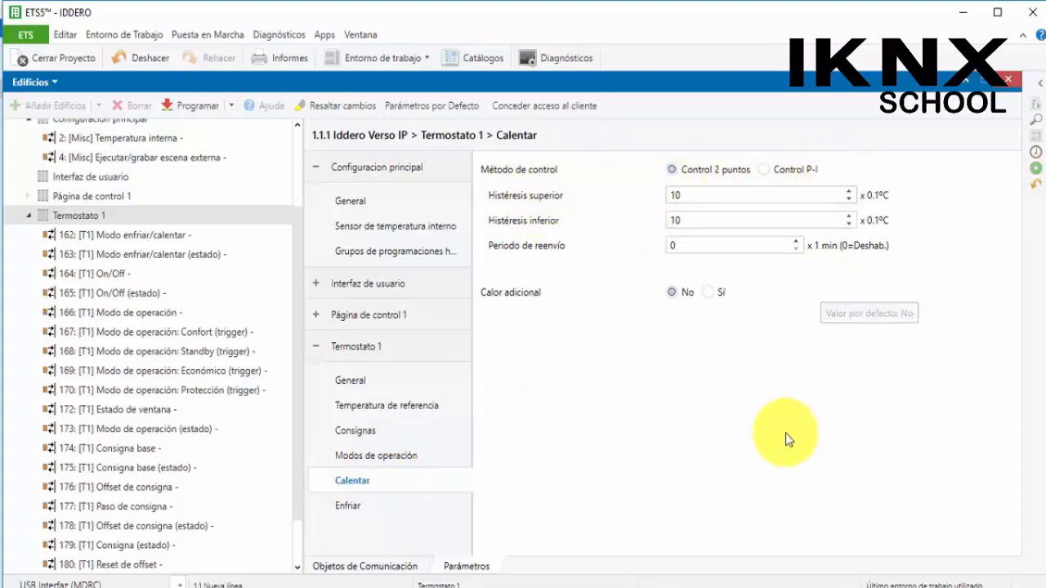
click(372, 504)
click(364, 482)
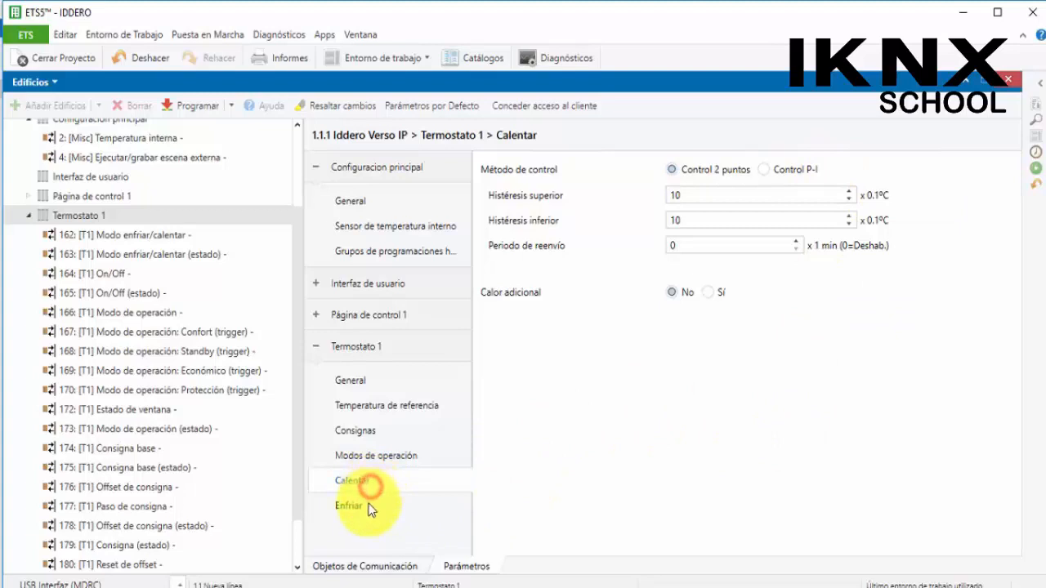
click(368, 503)
click(365, 483)
click(367, 503)
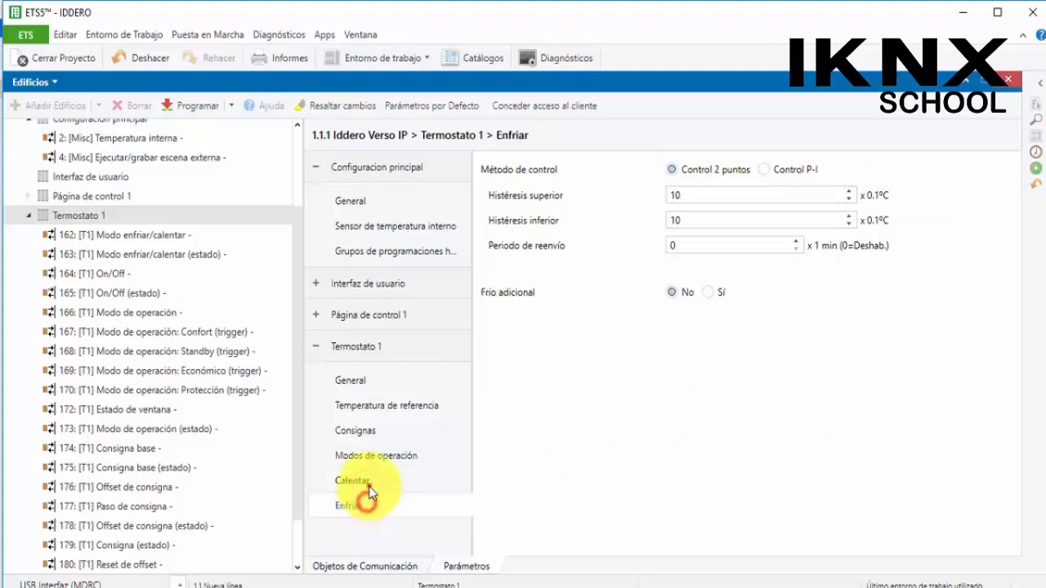
click(359, 482)
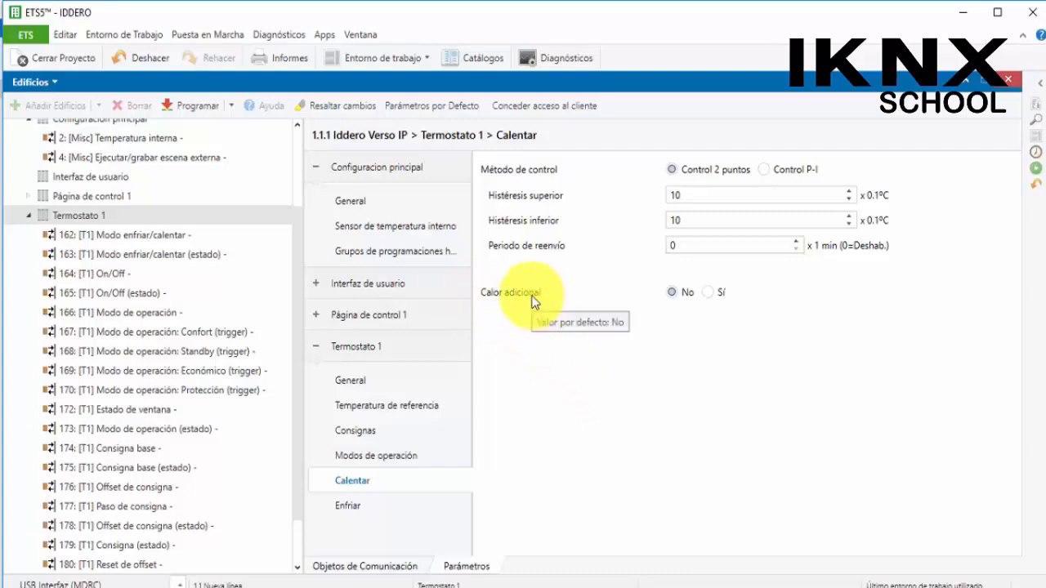
Enable Calor adicional and switch heating to Control P-I with a PWM (1 bit) control variable
click(708, 292)
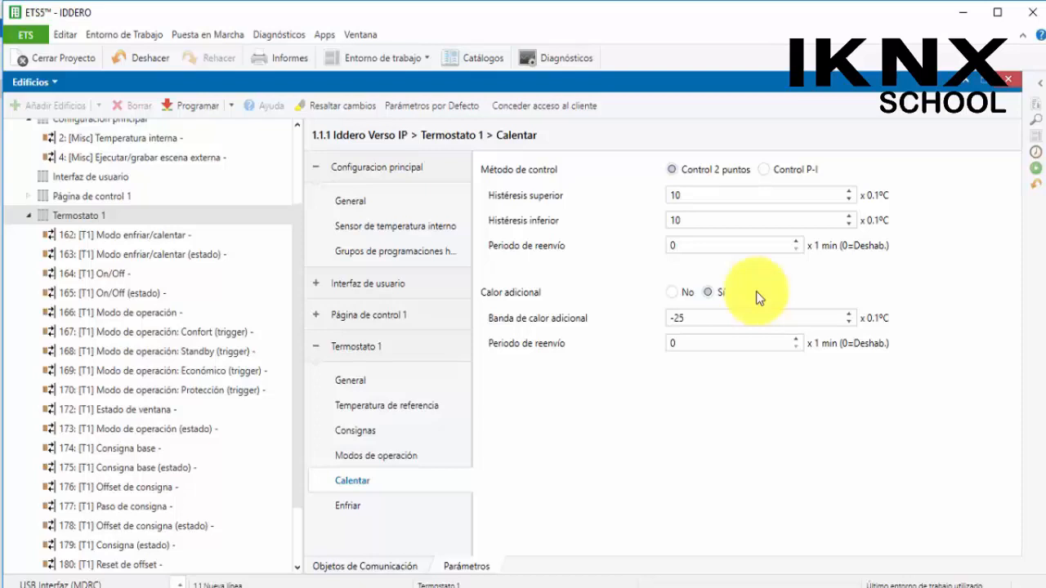
scroll(164, 445, down, 1)
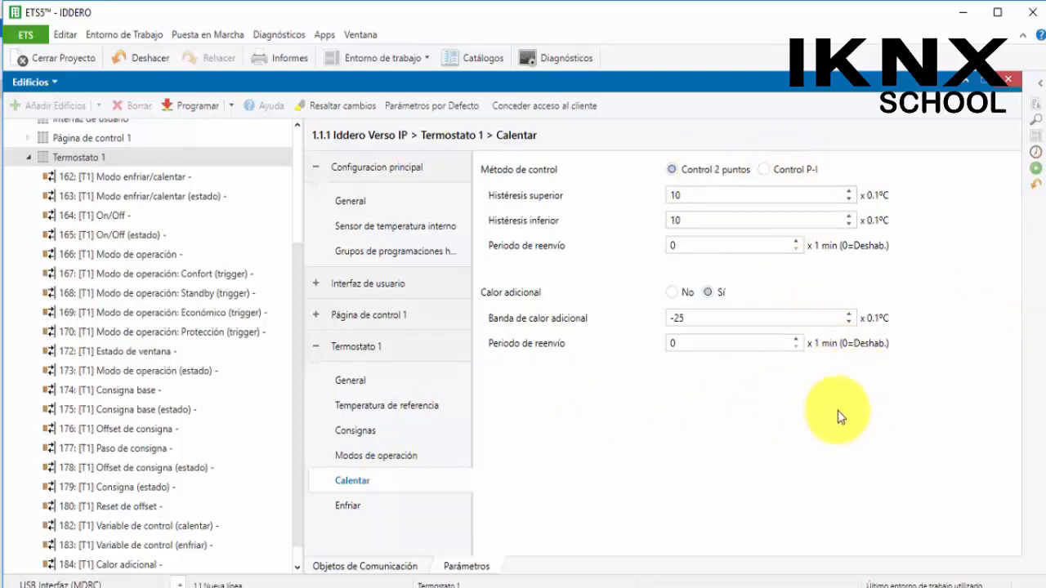
click(764, 168)
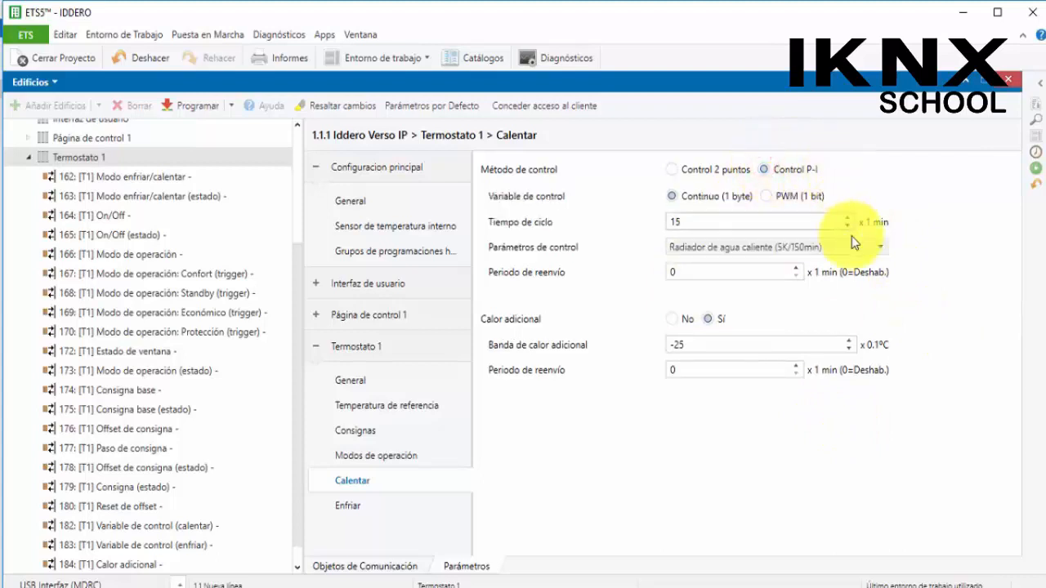
click(675, 199)
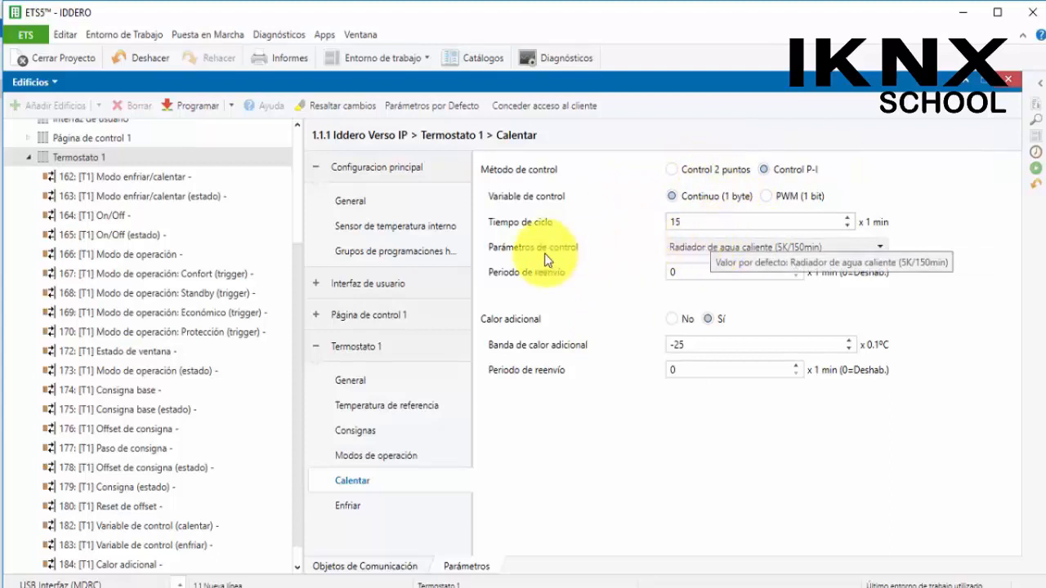
click(743, 253)
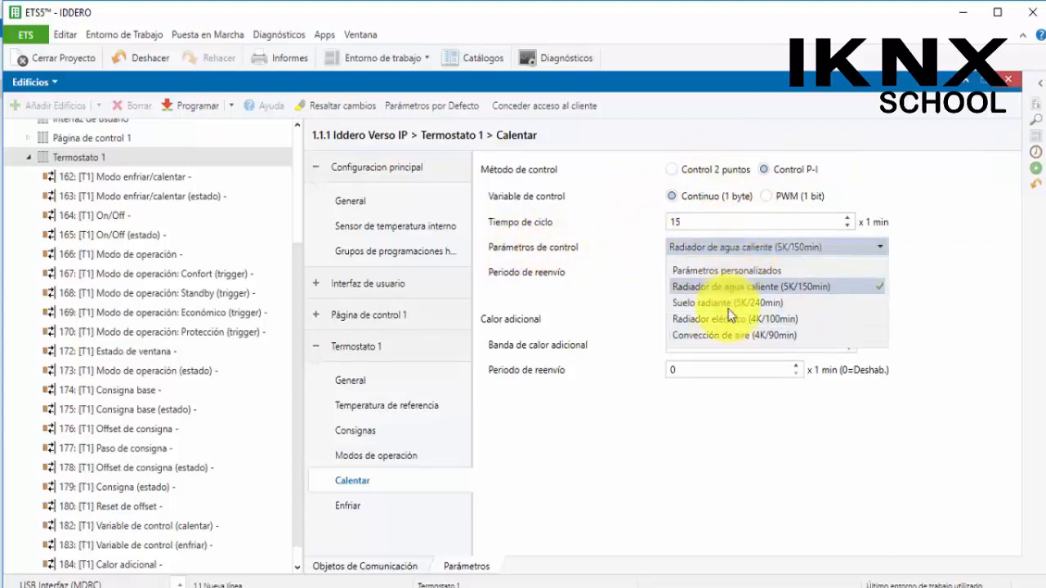
click(740, 442)
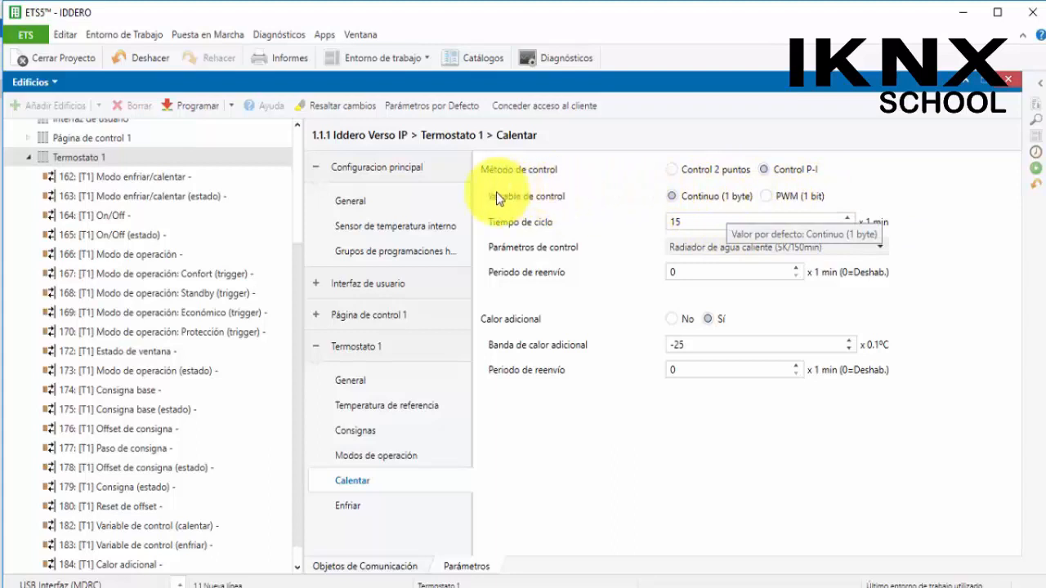
click(765, 196)
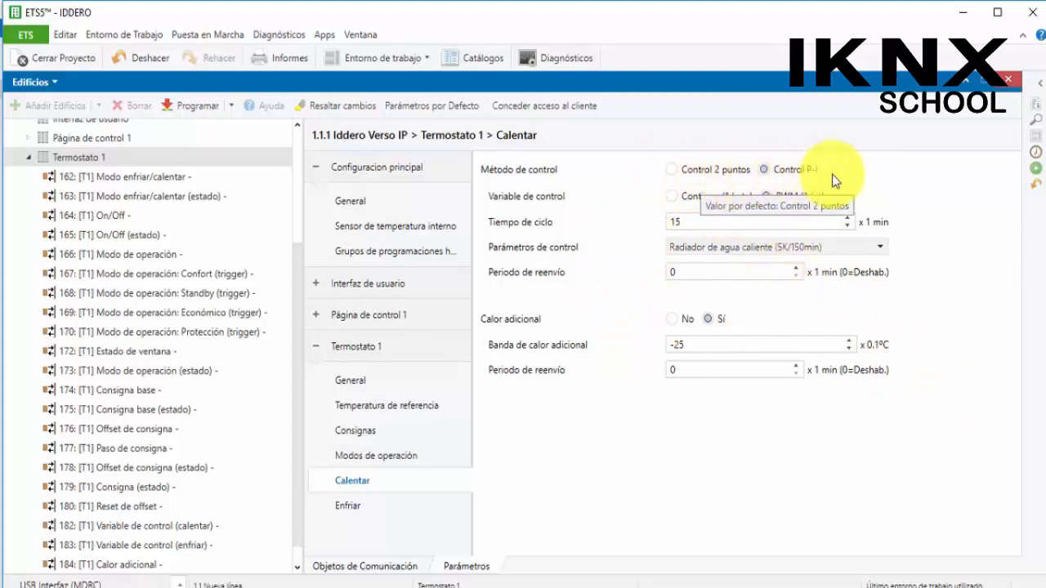
Toggle the heating's Calor adicional option off and on repeatedly
click(674, 321)
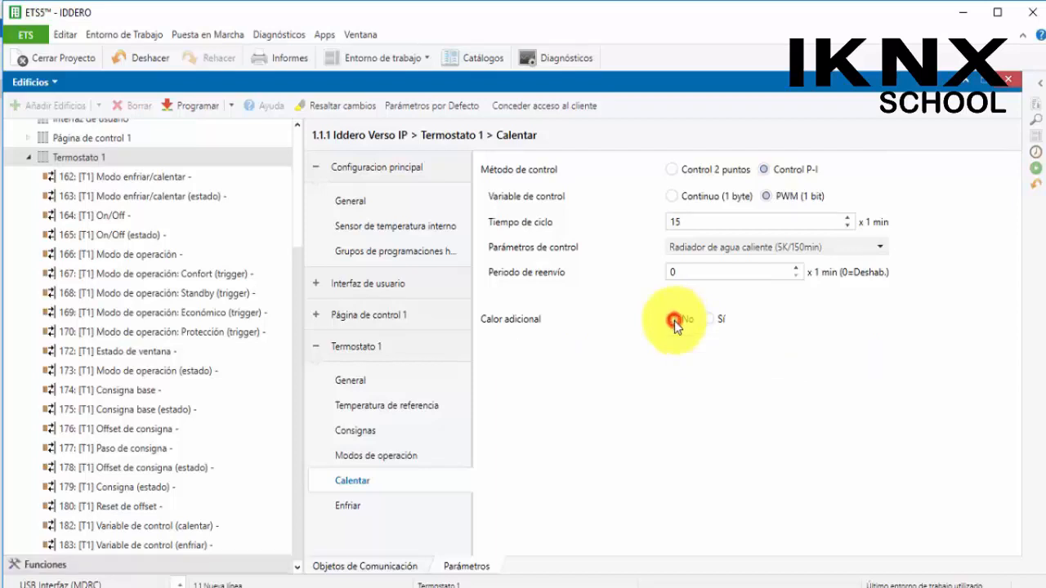
click(707, 319)
click(671, 318)
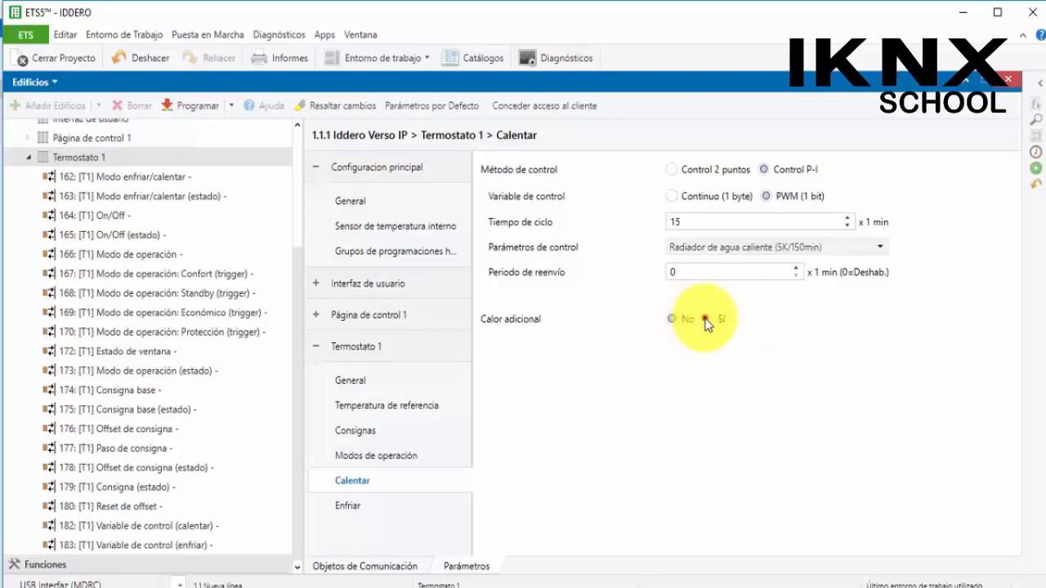
click(707, 318)
click(672, 319)
click(707, 318)
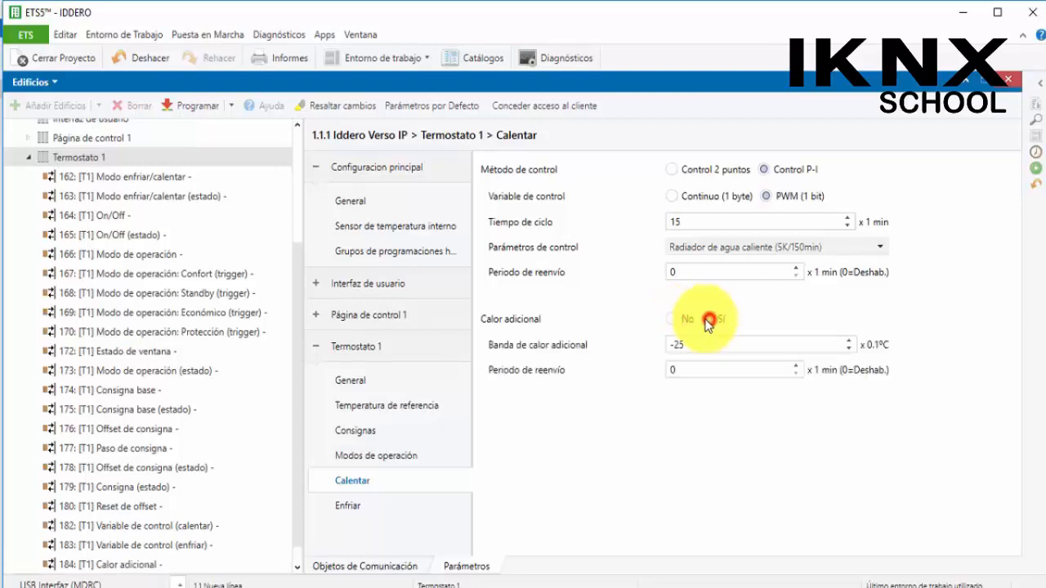
click(671, 319)
click(707, 318)
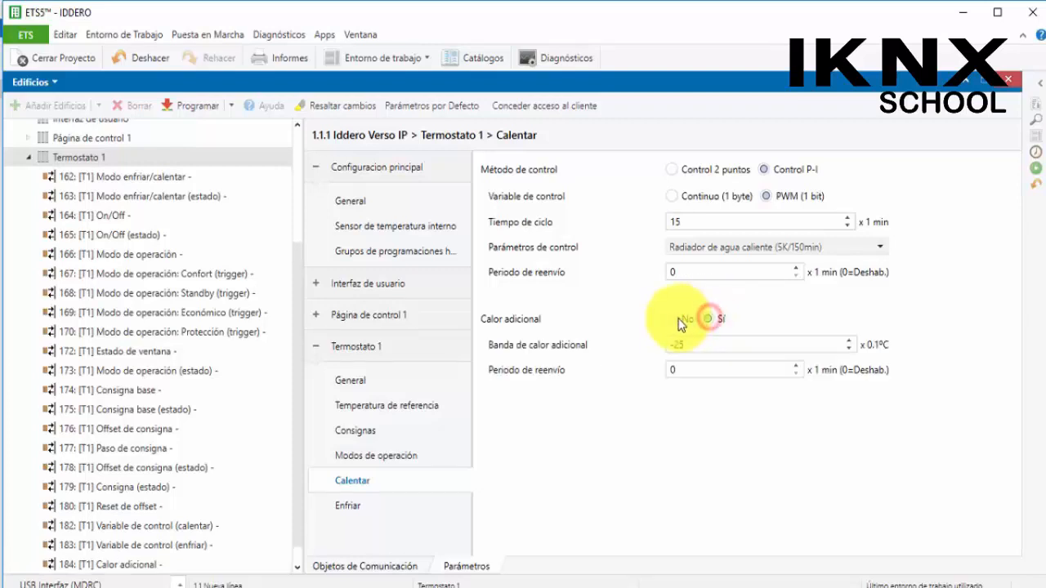
click(672, 319)
click(703, 319)
click(672, 319)
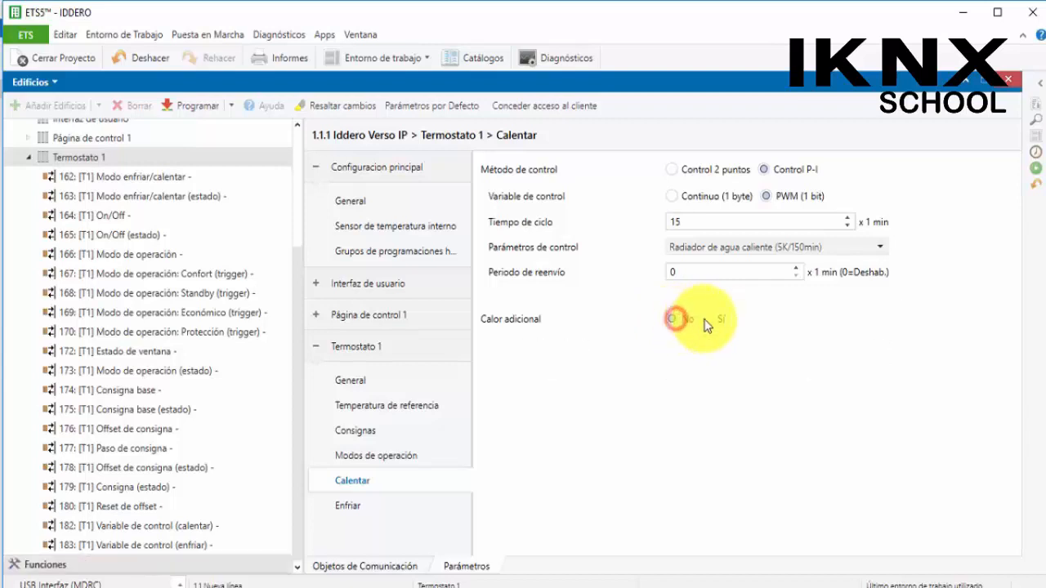
click(707, 319)
click(673, 319)
click(708, 319)
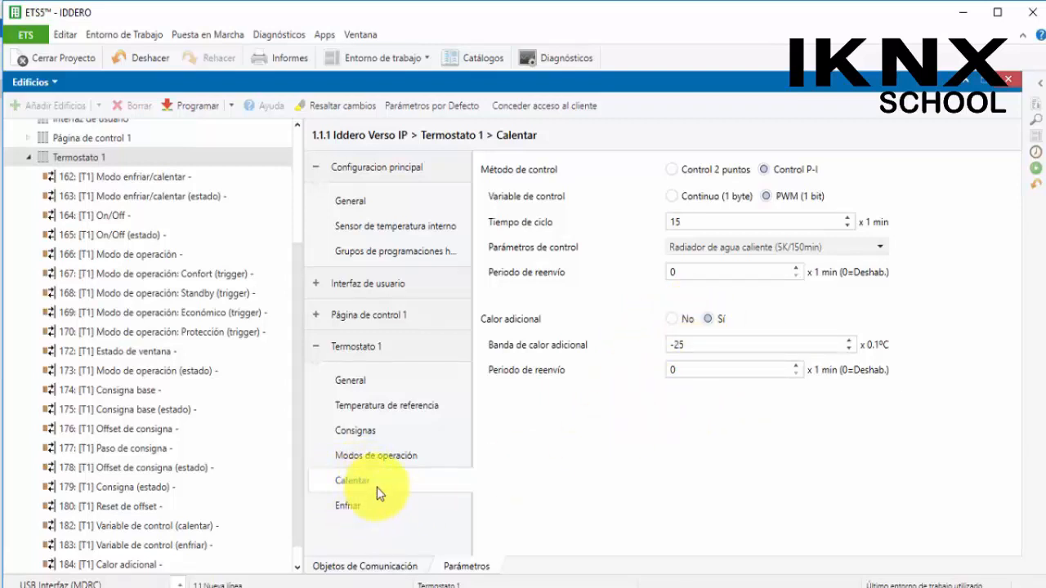
Set the cooling control method to Control P-I and return to the Calentar page
click(352, 503)
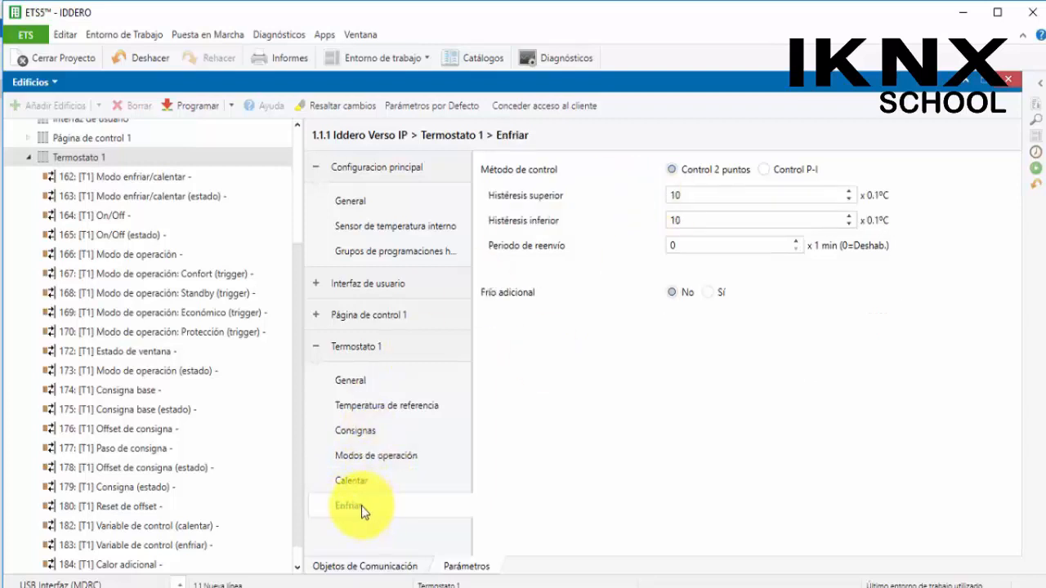
click(765, 170)
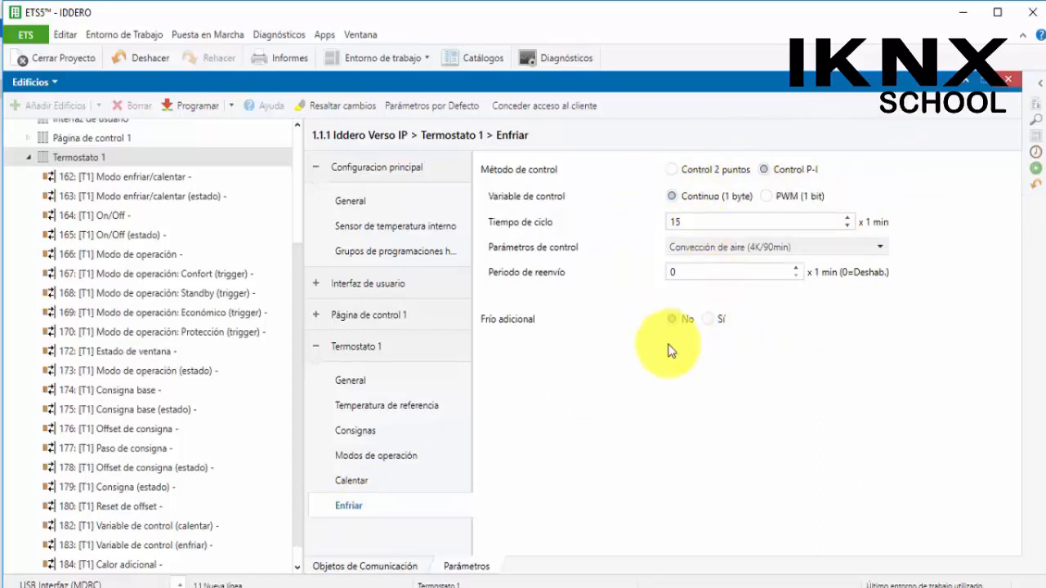
click(340, 484)
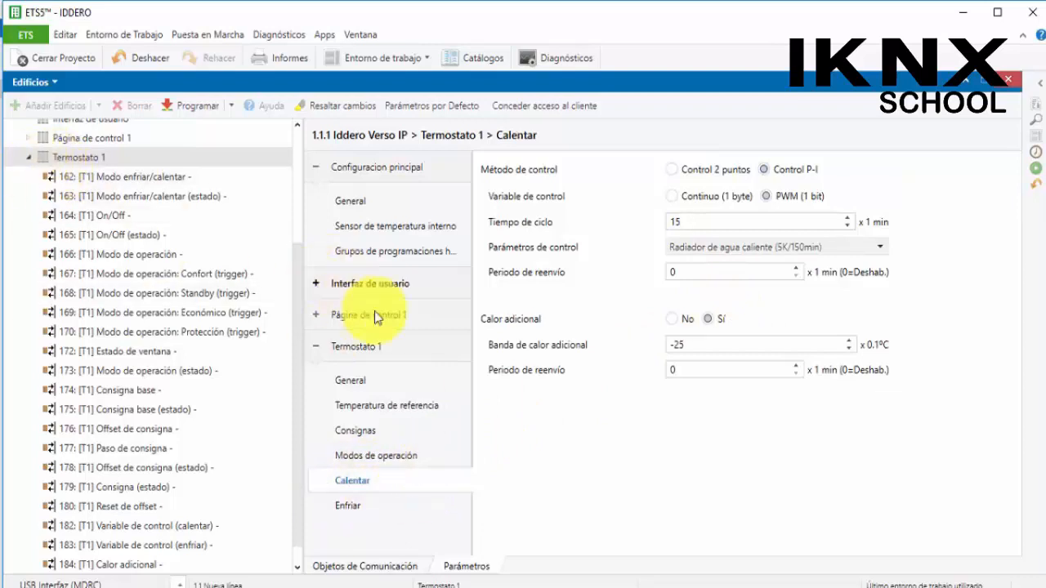
click(315, 347)
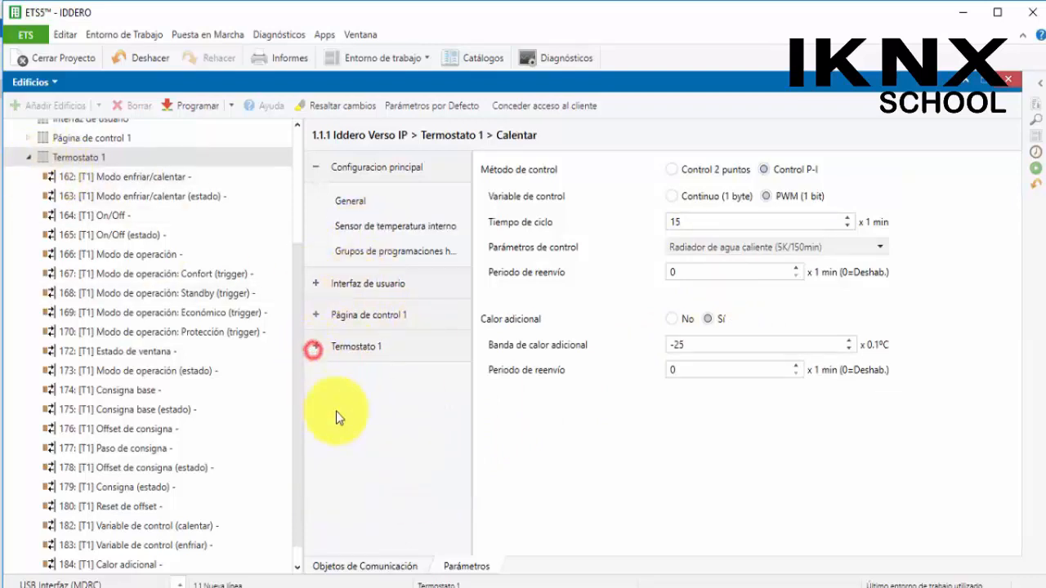